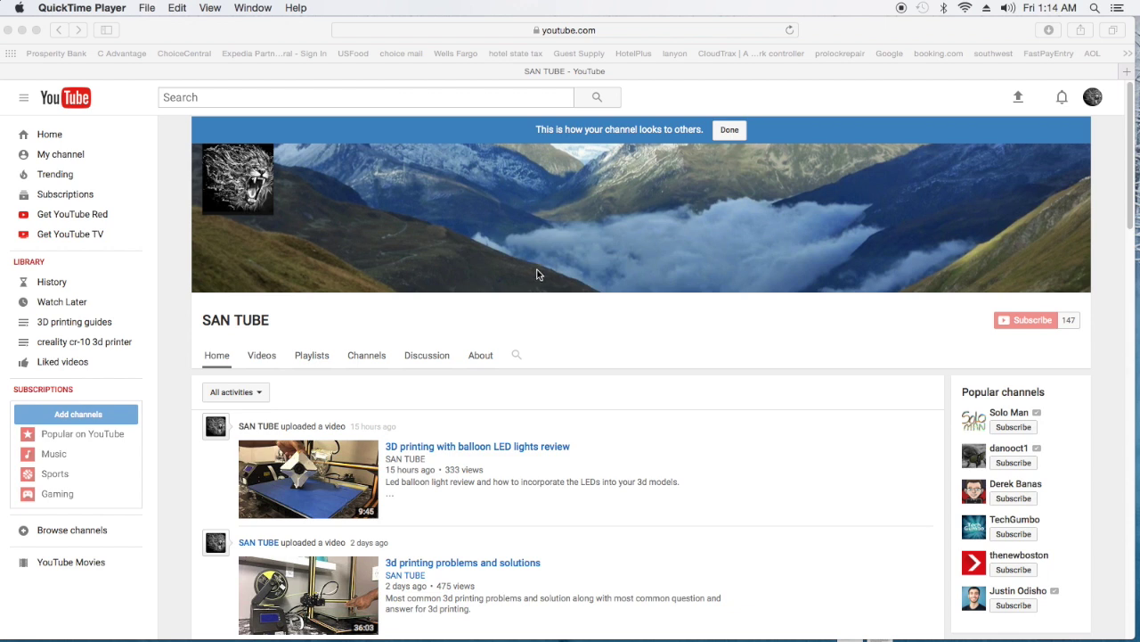
Step: Bring up Cura's empty Prusa i3 build plate with its PLA 0.1 mm custom settings
{"action": "mouse_move", "coordinate": [667, 638]}
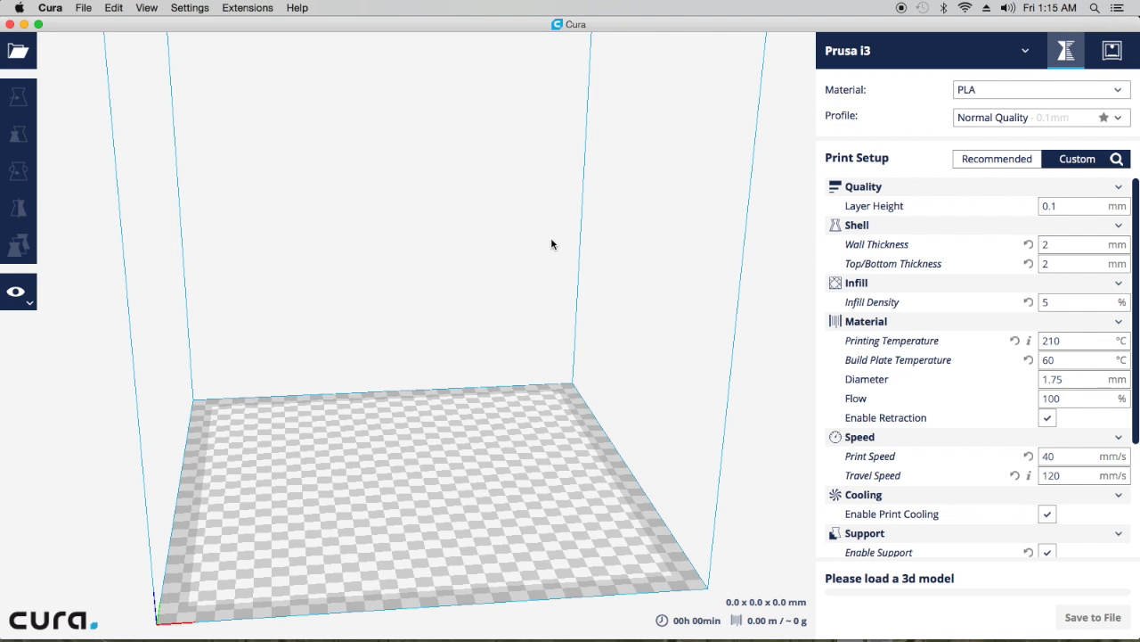
{"action": "left_click", "coordinate": [249, 11]}
Step: Show the Cura 2.5.0 changelog and scroll through its list of new features
{"action": "mouse_move", "coordinate": [264, 27]}
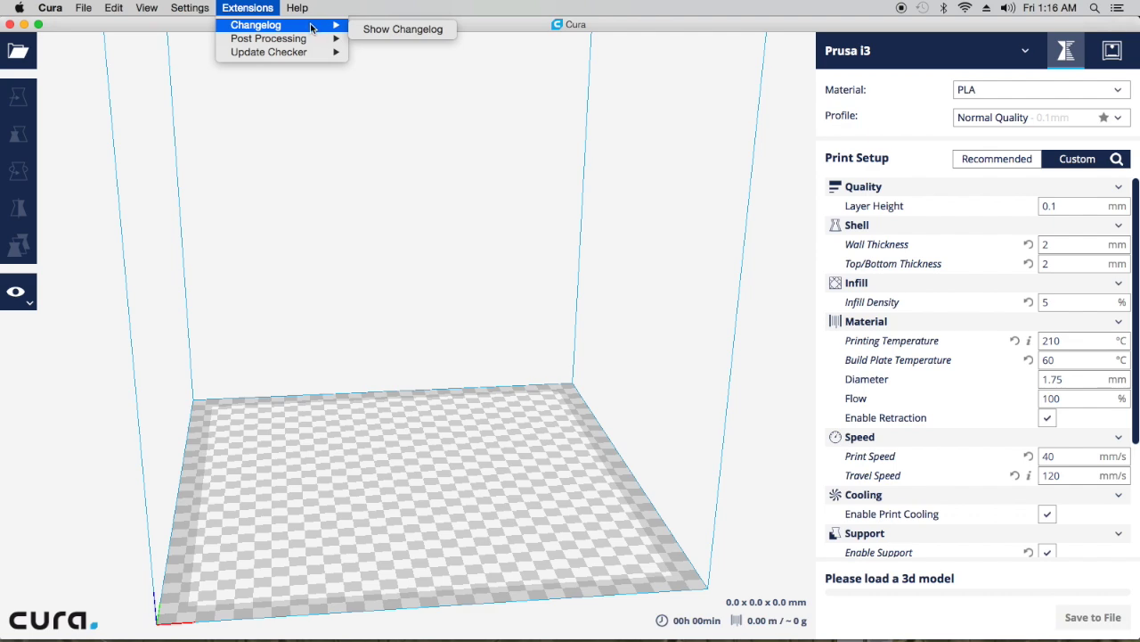
{"action": "left_click", "coordinate": [382, 31]}
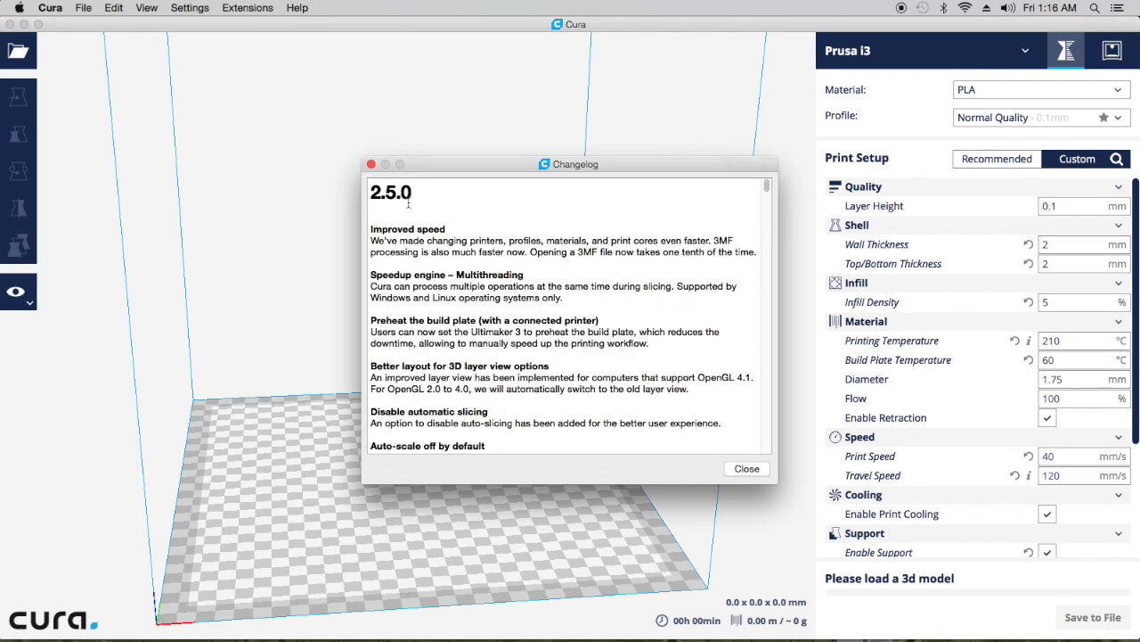
{"action": "scroll", "coordinate": [521, 256], "scroll_direction": "down", "scroll_amount": 1}
{"action": "scroll", "coordinate": [521, 256], "scroll_direction": "down", "scroll_amount": 1}
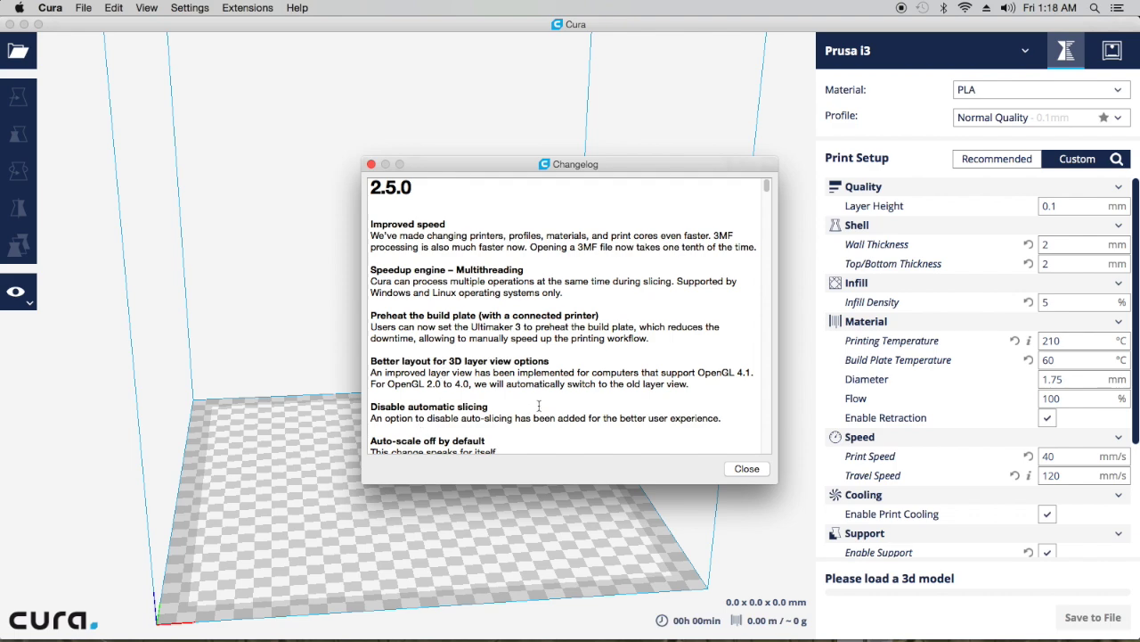
{"action": "scroll", "coordinate": [540, 402], "scroll_direction": "down", "scroll_amount": 3}
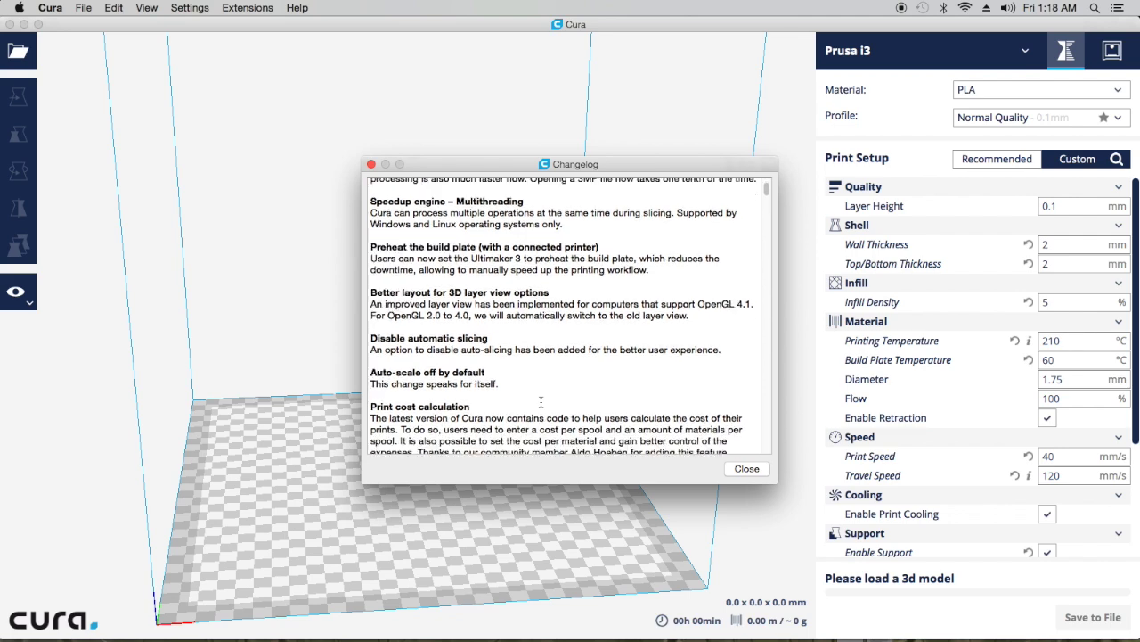
{"action": "scroll", "coordinate": [539, 402], "scroll_direction": "down", "scroll_amount": 1}
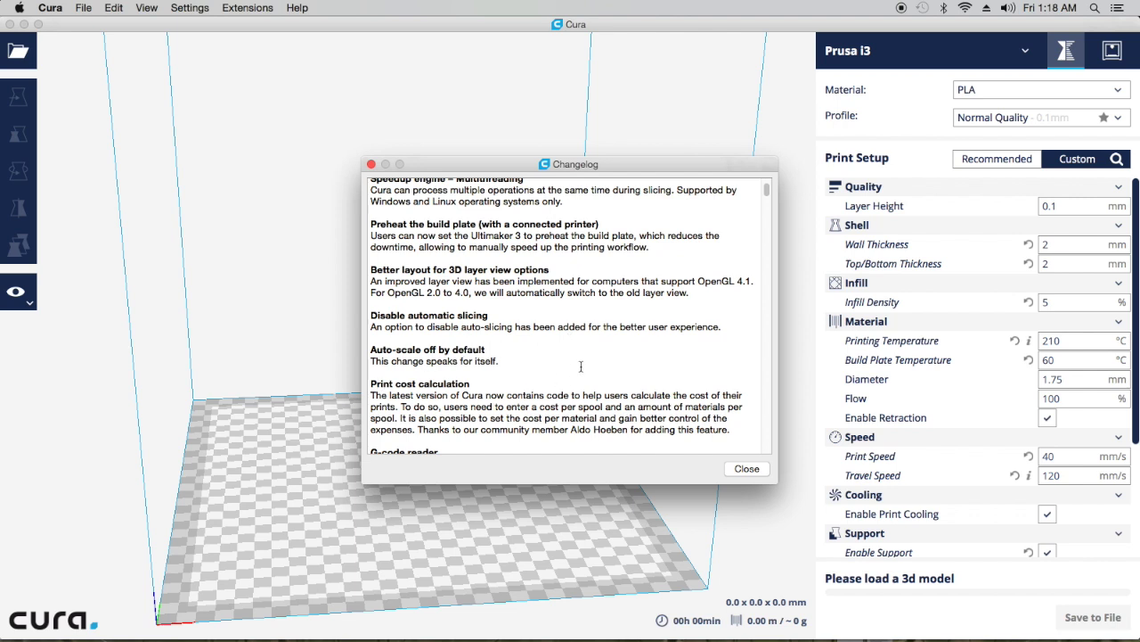
{"action": "scroll", "coordinate": [523, 322], "scroll_direction": "down", "scroll_amount": 3}
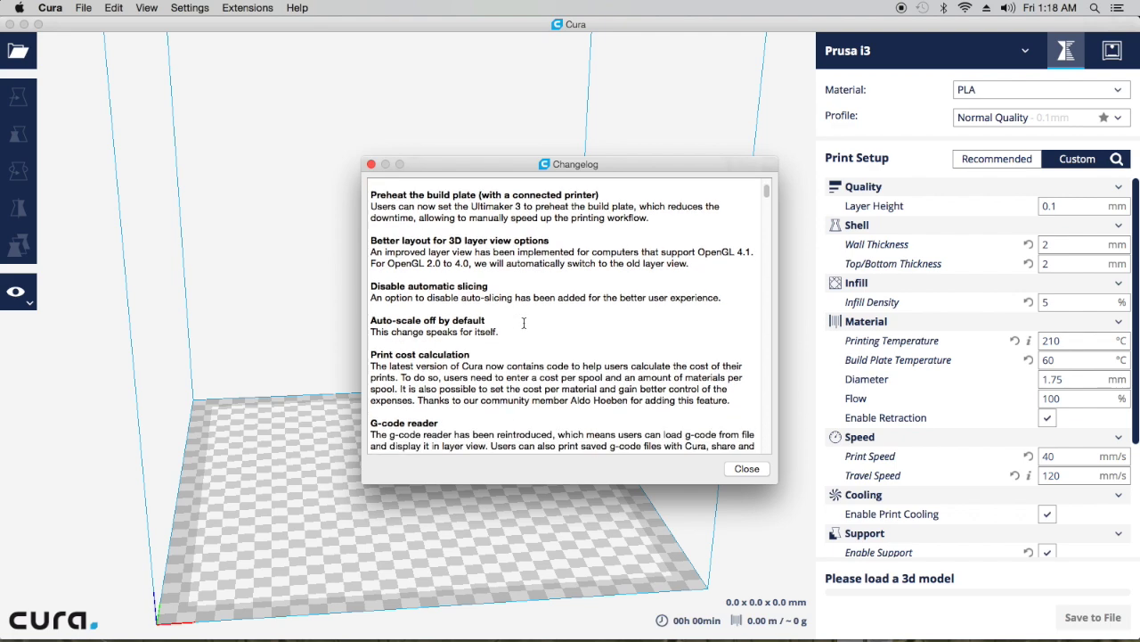
{"action": "scroll", "coordinate": [524, 323], "scroll_direction": "down", "scroll_amount": 4}
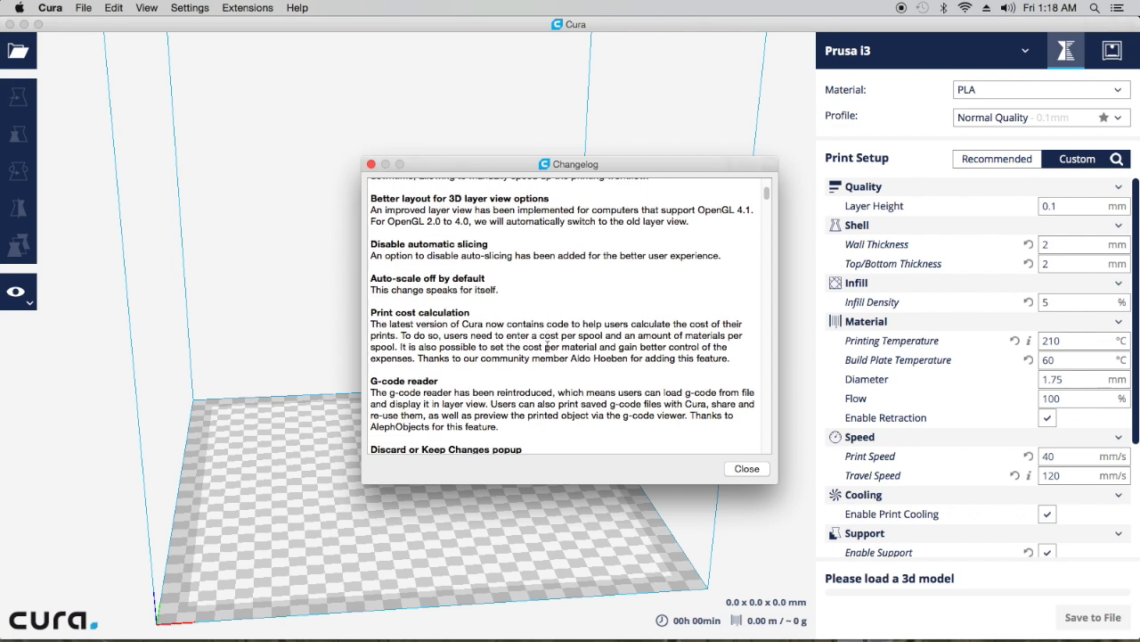
{"action": "scroll", "coordinate": [546, 345], "scroll_direction": "down", "scroll_amount": 6}
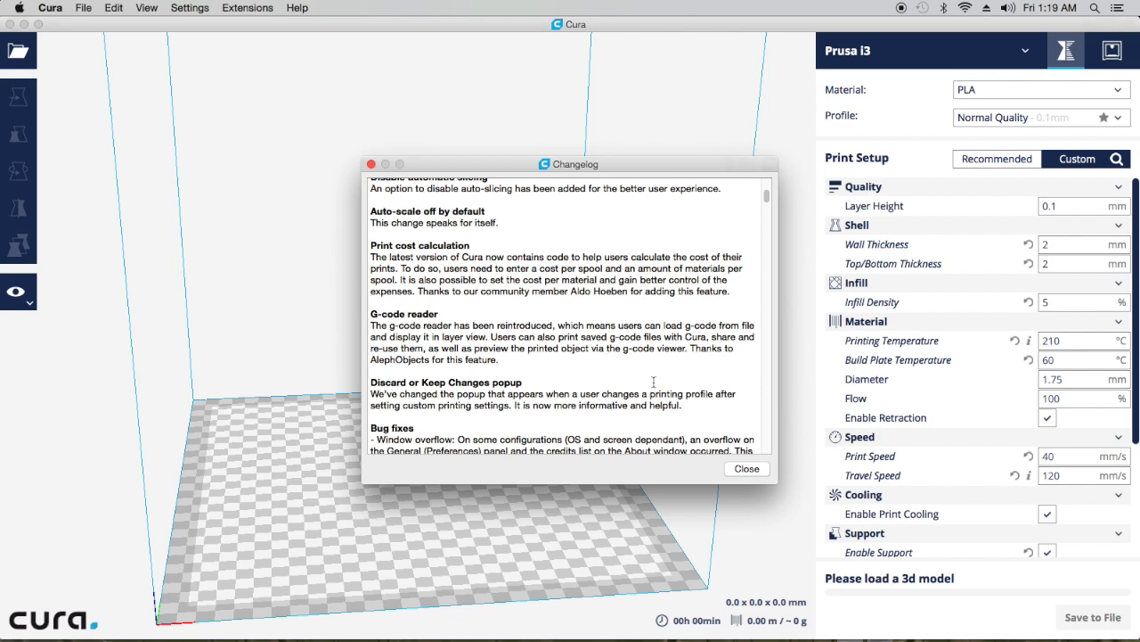
{"action": "scroll", "coordinate": [653, 382], "scroll_direction": "down", "scroll_amount": 5}
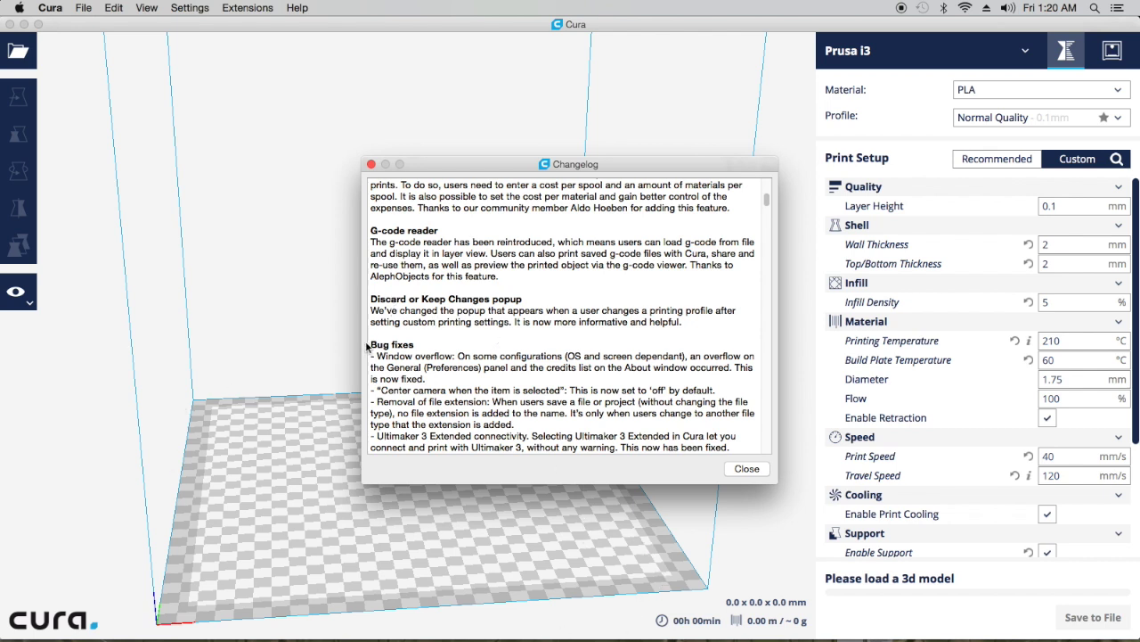
Step: Scroll to the end of the changelog and close it, leaving the empty build plate
{"action": "scroll", "coordinate": [499, 378], "scroll_direction": "down", "scroll_amount": 3}
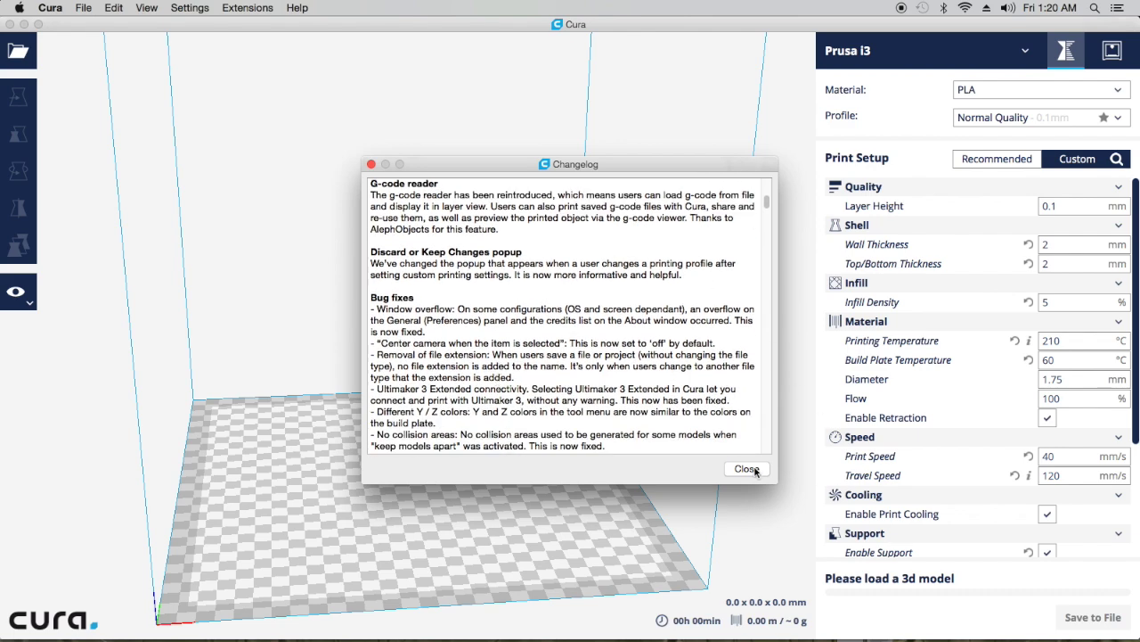
{"action": "scroll", "coordinate": [597, 375], "scroll_direction": "down", "scroll_amount": 3}
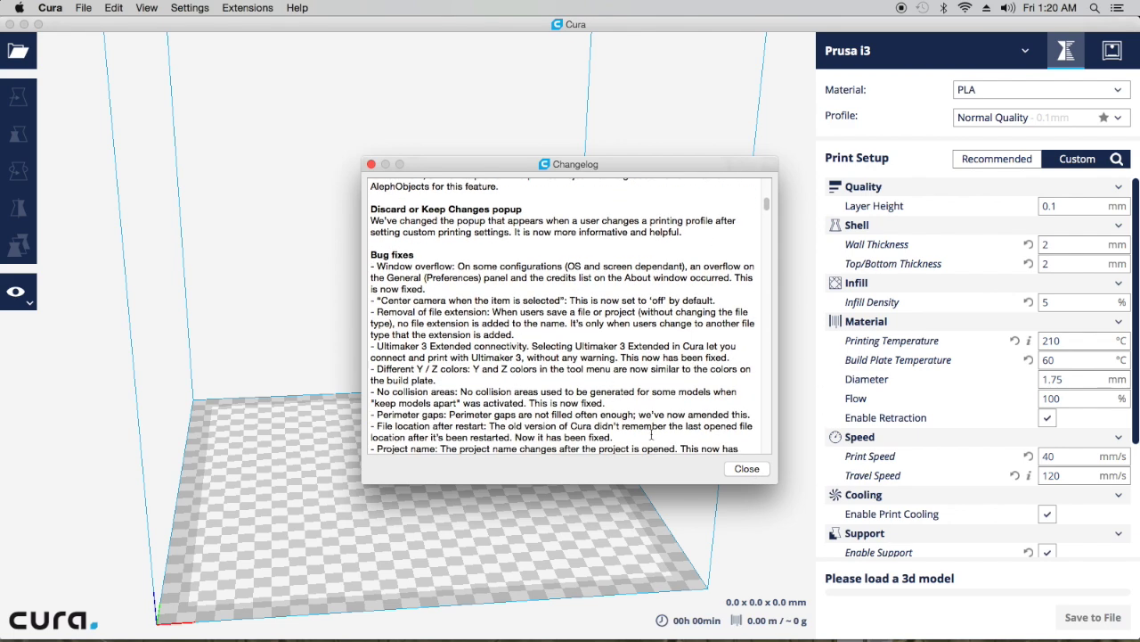
{"action": "left_click", "coordinate": [738, 467]}
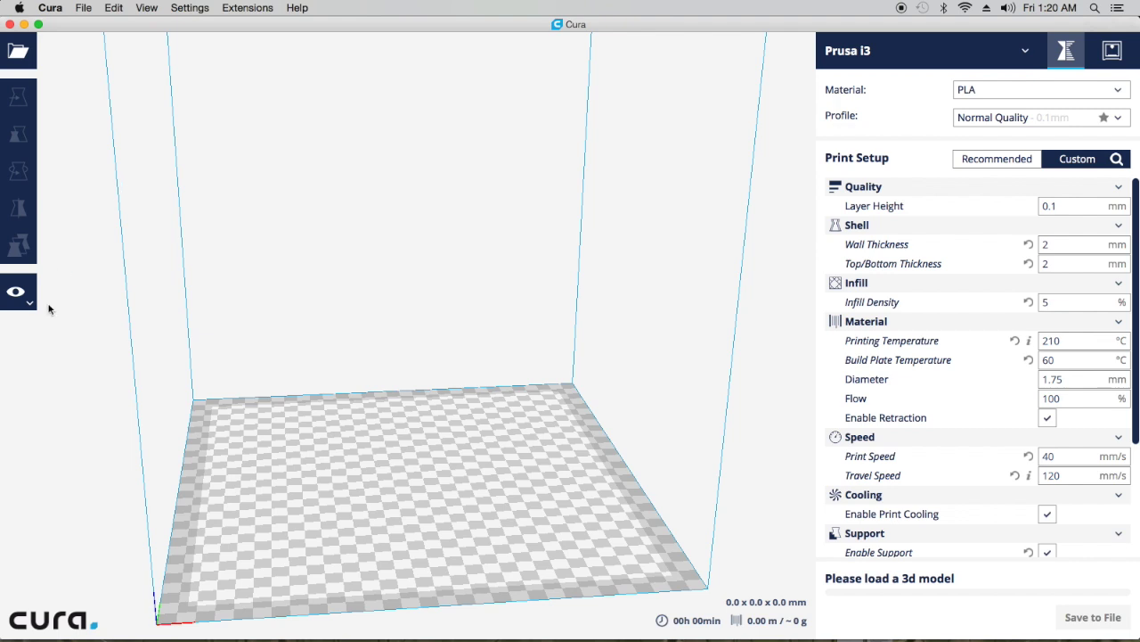
Step: Load the arcadia_class_jumpship_ship STL from the Downloads folder
{"action": "left_click", "coordinate": [33, 54]}
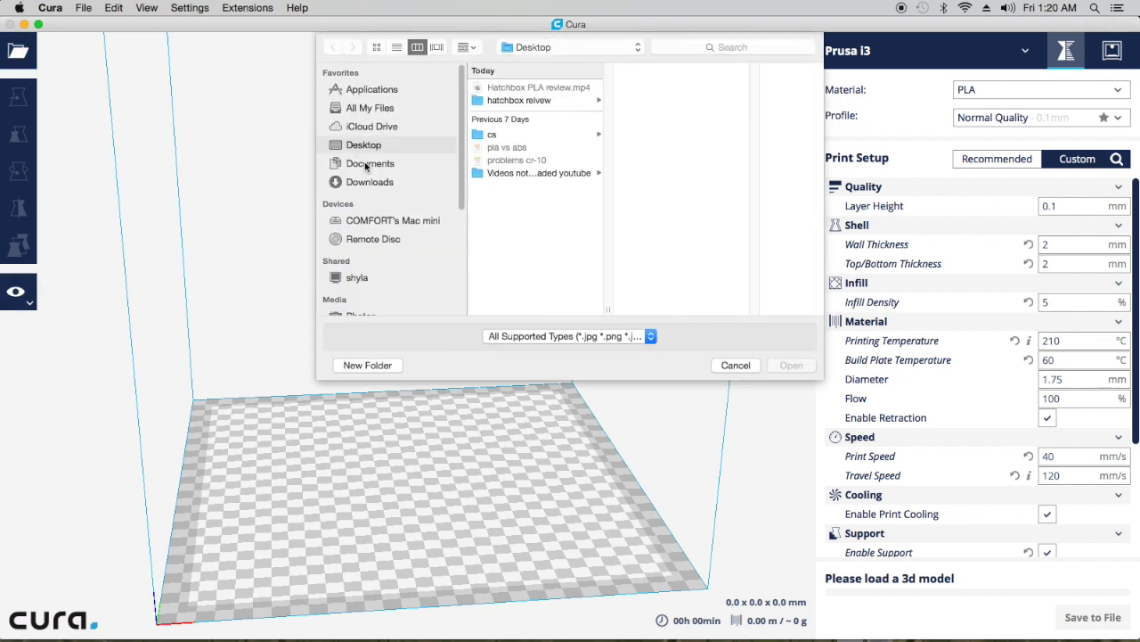
{"action": "left_click", "coordinate": [358, 182]}
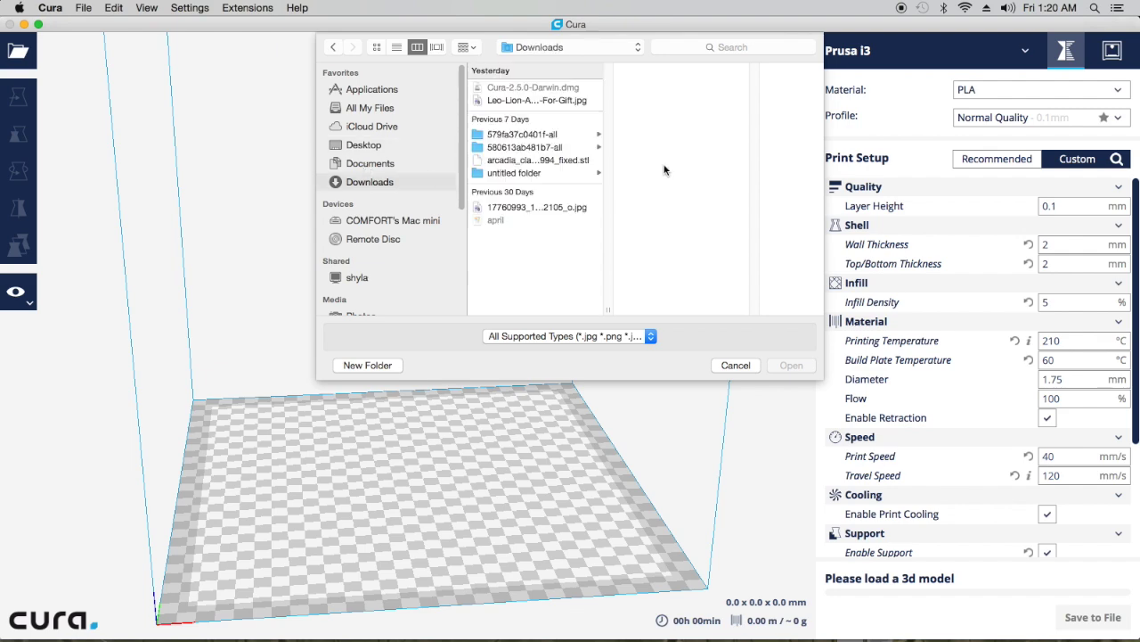
{"action": "double_click", "coordinate": [507, 163]}
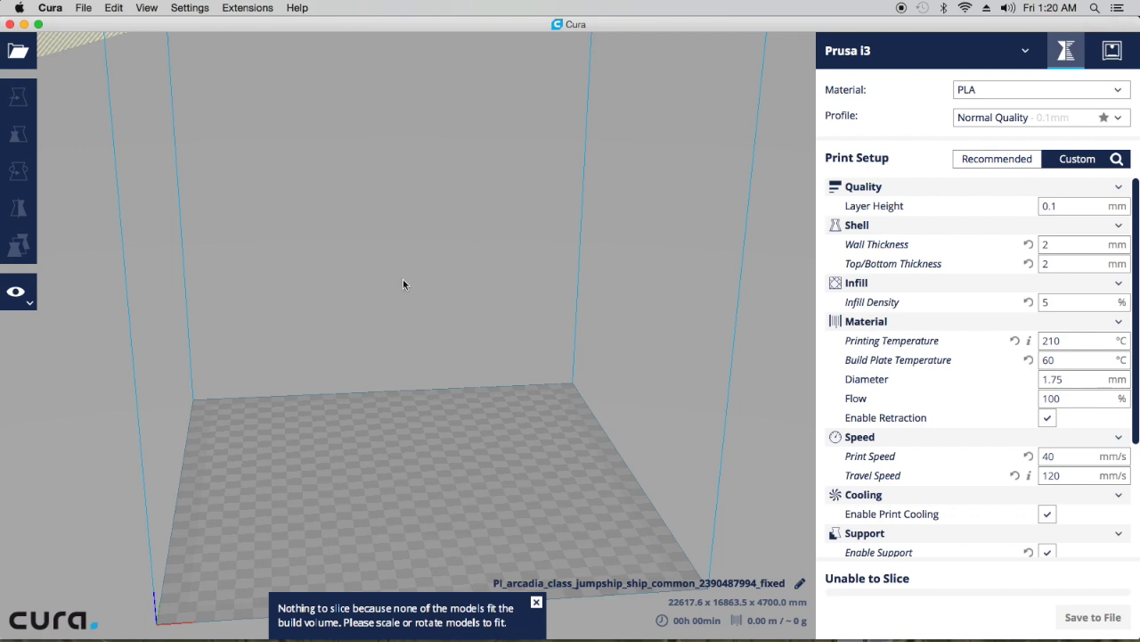
Step: Orbit and zoom out until the build plate shows beneath the oversized jumpship
{"action": "right_click_drag", "start_coordinate": [402, 283], "coordinate": [375, 269]}
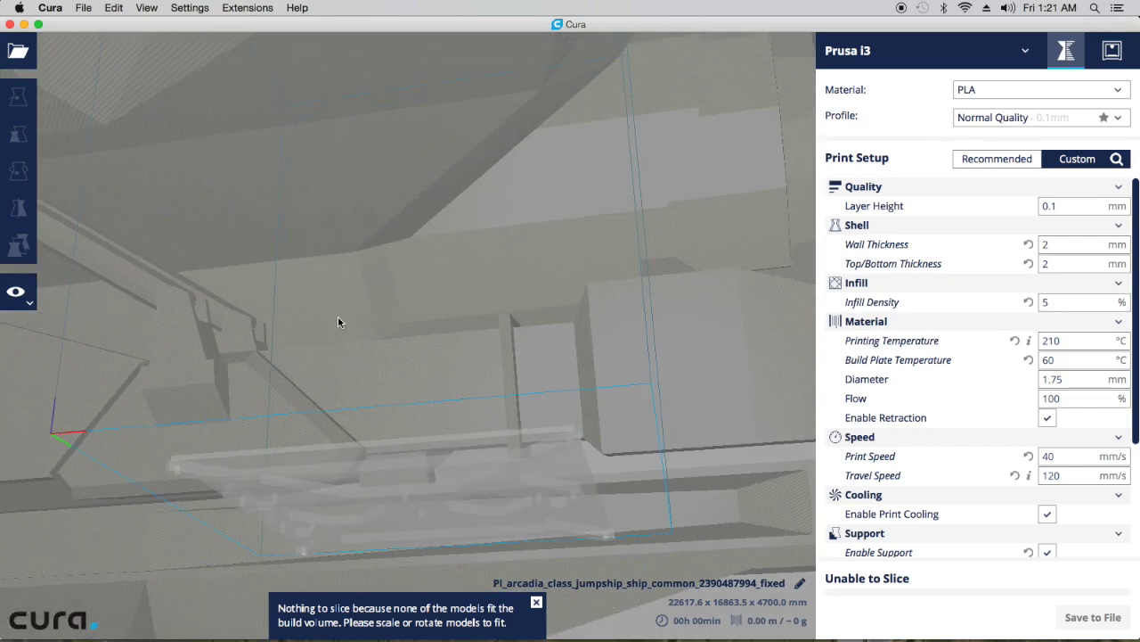
{"action": "scroll", "coordinate": [337, 322], "scroll_direction": "down", "scroll_amount": 10}
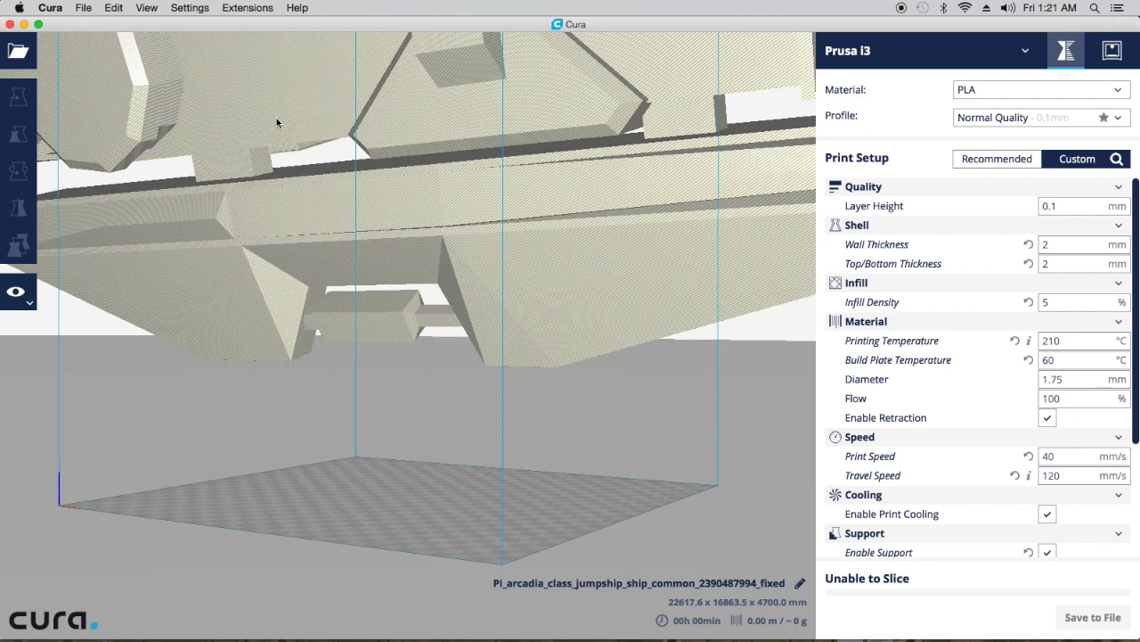
{"action": "left_click", "coordinate": [201, 86]}
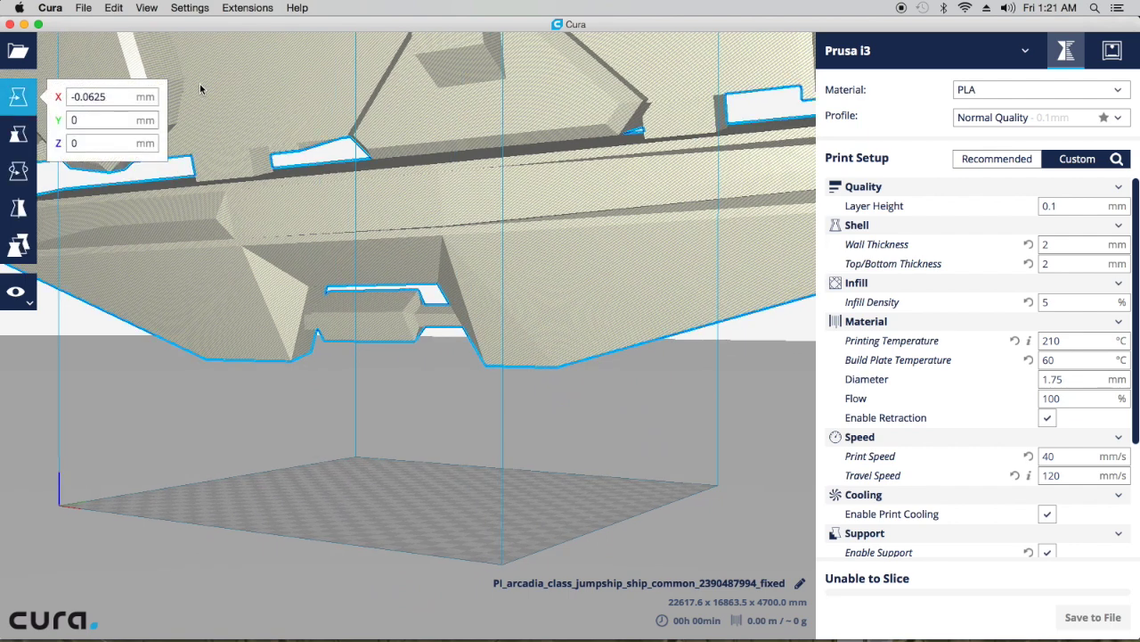
Step: Scale the jumpship uniformly down to 1.35%, about 305.4 x 227.7 x 63.5 mm
{"action": "left_click", "coordinate": [19, 134]}
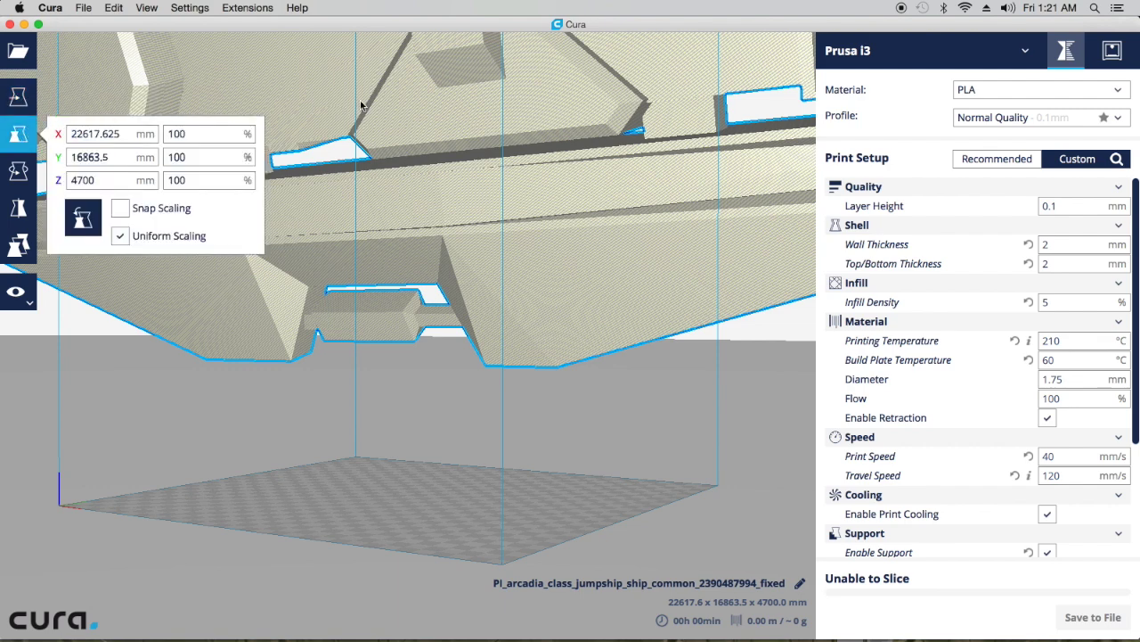
{"action": "left_click_drag", "start_coordinate": [361, 105], "coordinate": [360, 132]}
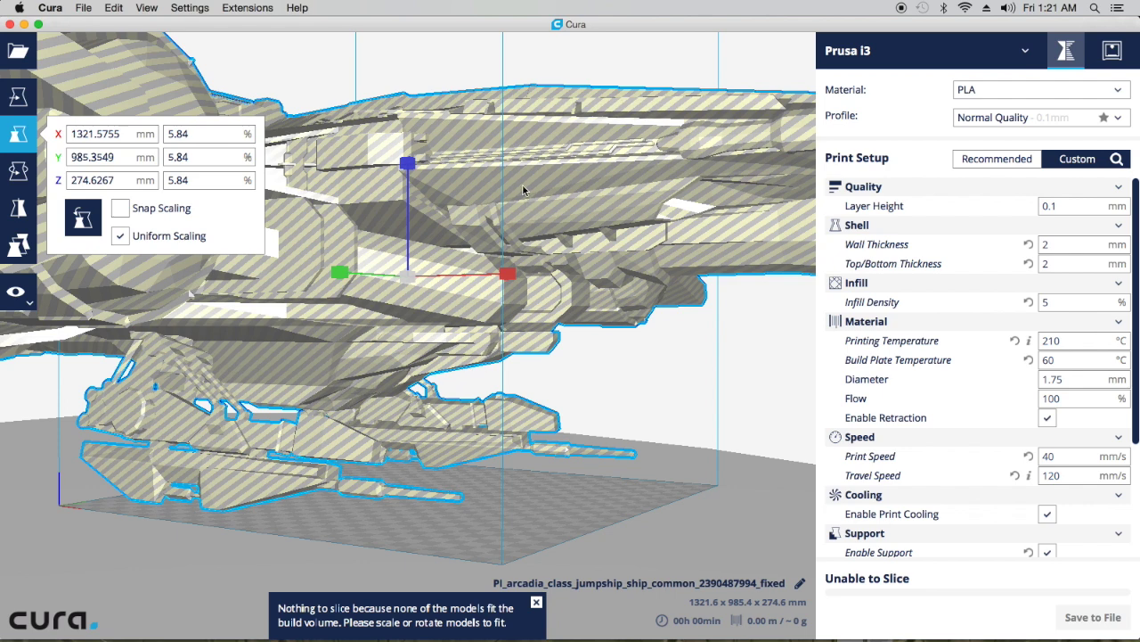
{"action": "left_click_drag", "start_coordinate": [523, 185], "coordinate": [523, 198]}
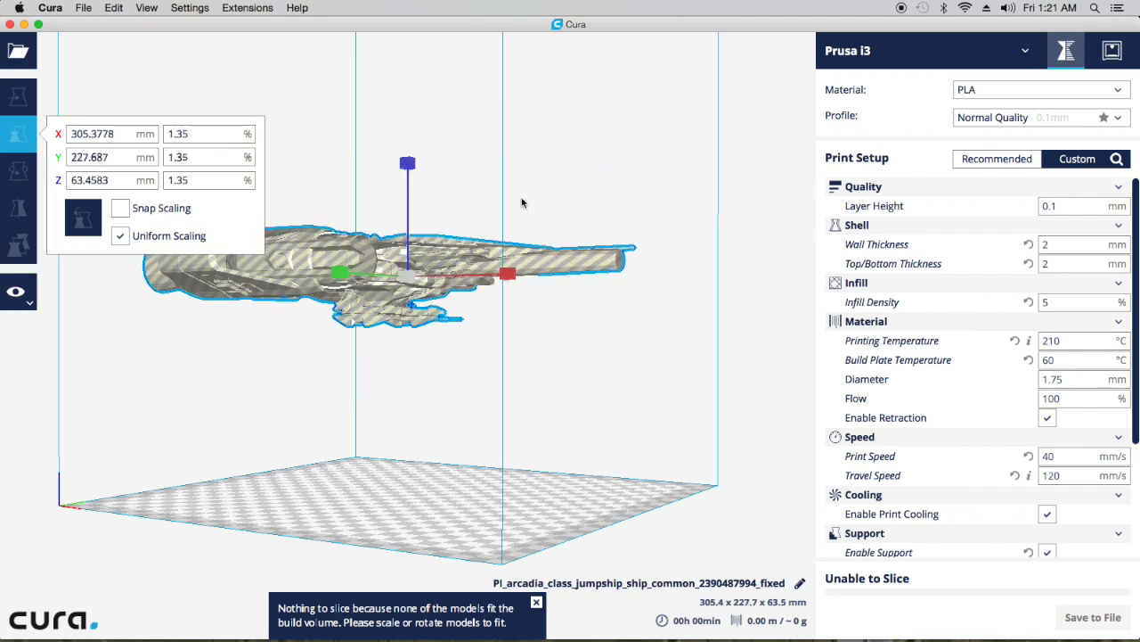
{"action": "left_click_drag", "start_coordinate": [523, 203], "coordinate": [513, 211]}
Step: Set the jumpship's Z size to 50 mm, giving 240.6 x 179.4 x 50.0 mm
{"action": "left_click", "coordinate": [469, 534]}
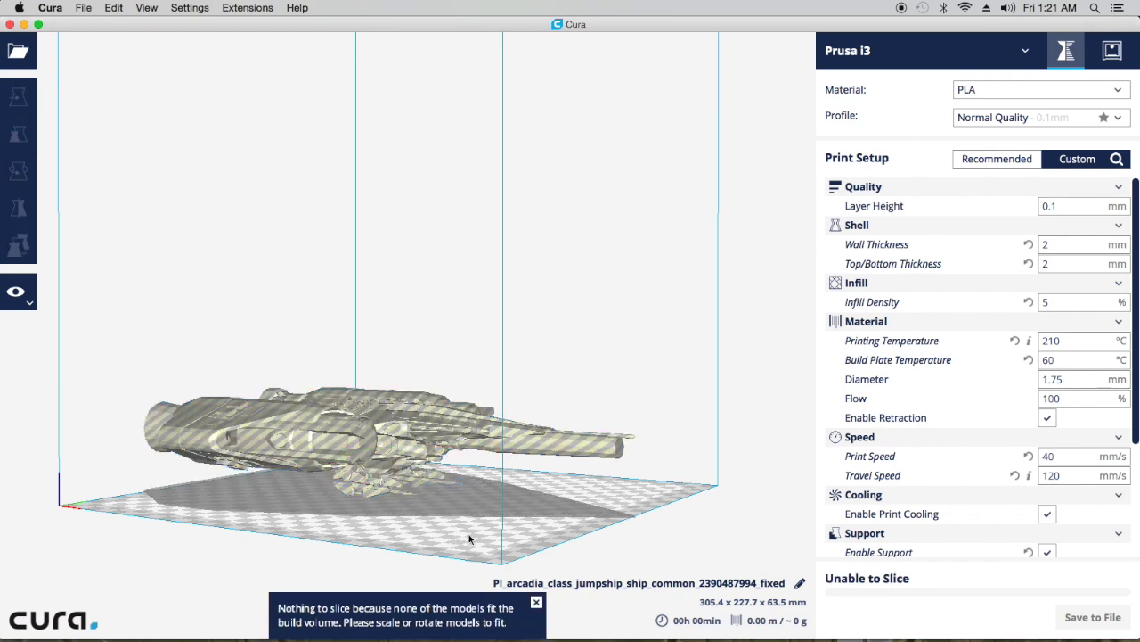
{"action": "right_click_drag", "start_coordinate": [546, 505], "coordinate": [647, 569]}
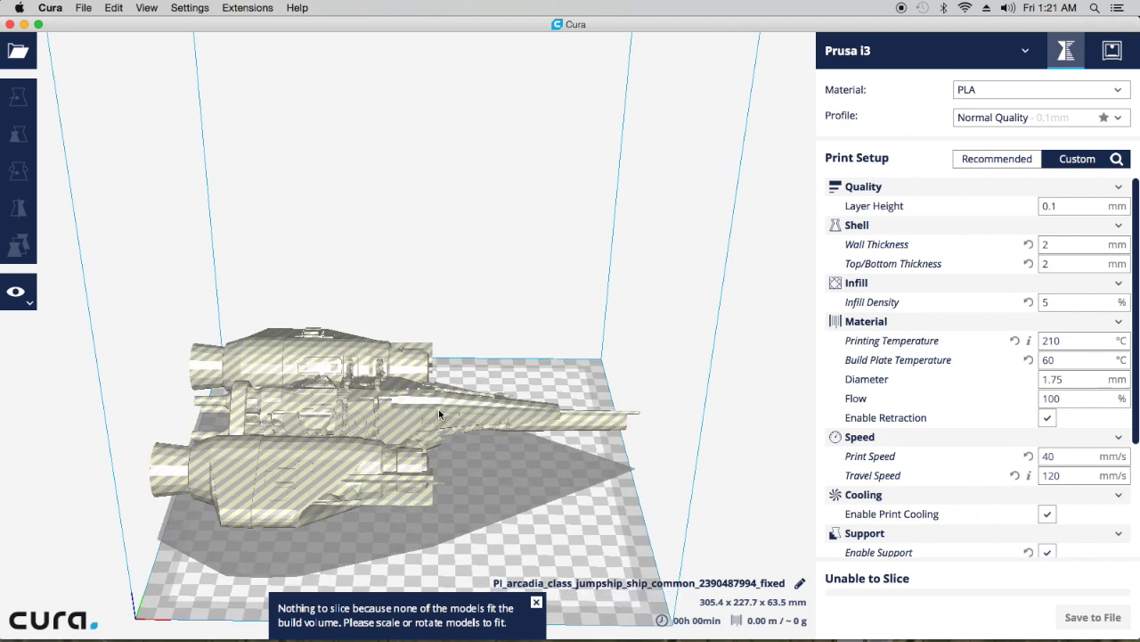
{"action": "left_click", "coordinate": [321, 412]}
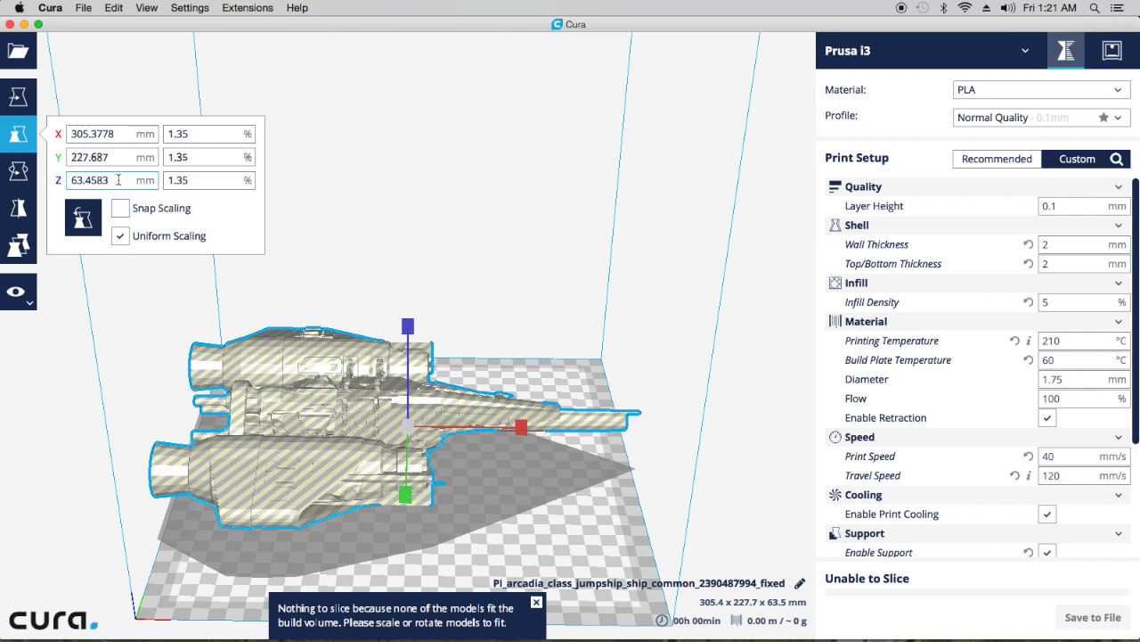
{"action": "left_click_drag", "start_coordinate": [113, 180], "coordinate": [61, 180]}
{"action": "type", "text": "50"}
{"action": "key", "text": "Return"}
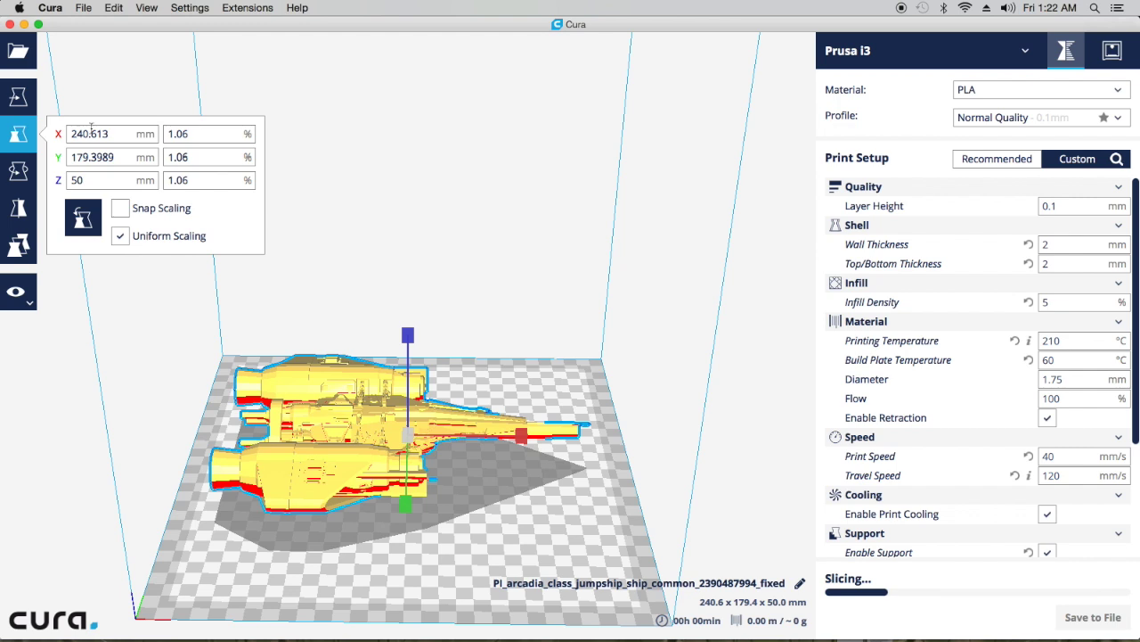
Step: Lay the jumpship flat and rotate it -90° to stand upright at 50.0 x 179.4 x 240.6 mm
{"action": "left_click", "coordinate": [18, 173]}
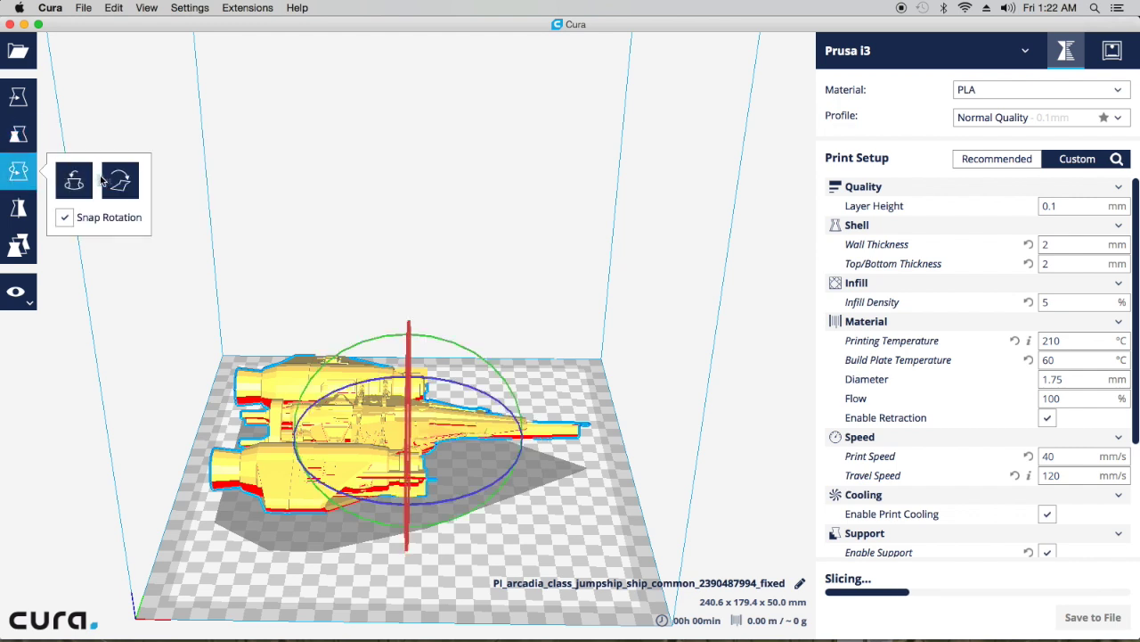
{"action": "left_click", "coordinate": [116, 183]}
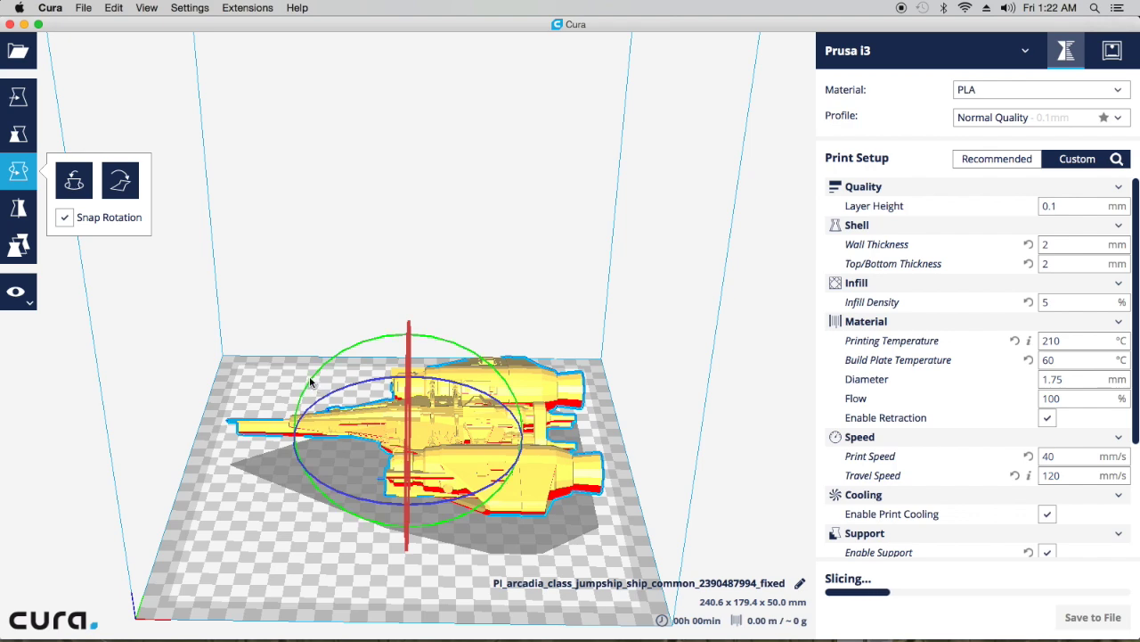
{"action": "left_click_drag", "start_coordinate": [311, 381], "coordinate": [479, 378]}
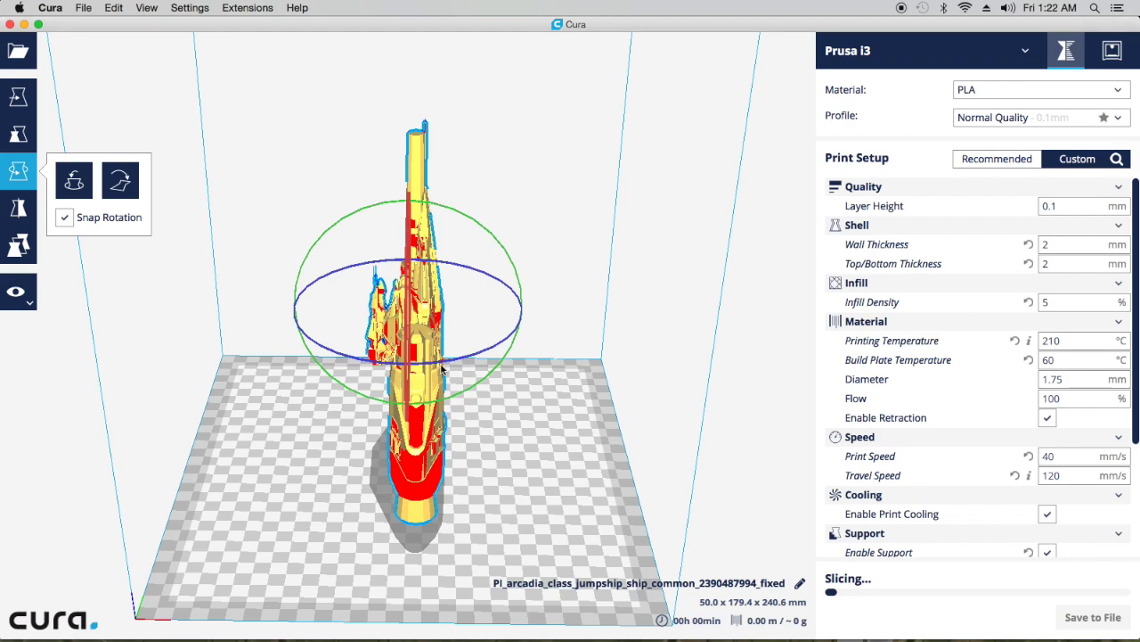
{"action": "right_click_drag", "start_coordinate": [515, 456], "coordinate": [466, 468]}
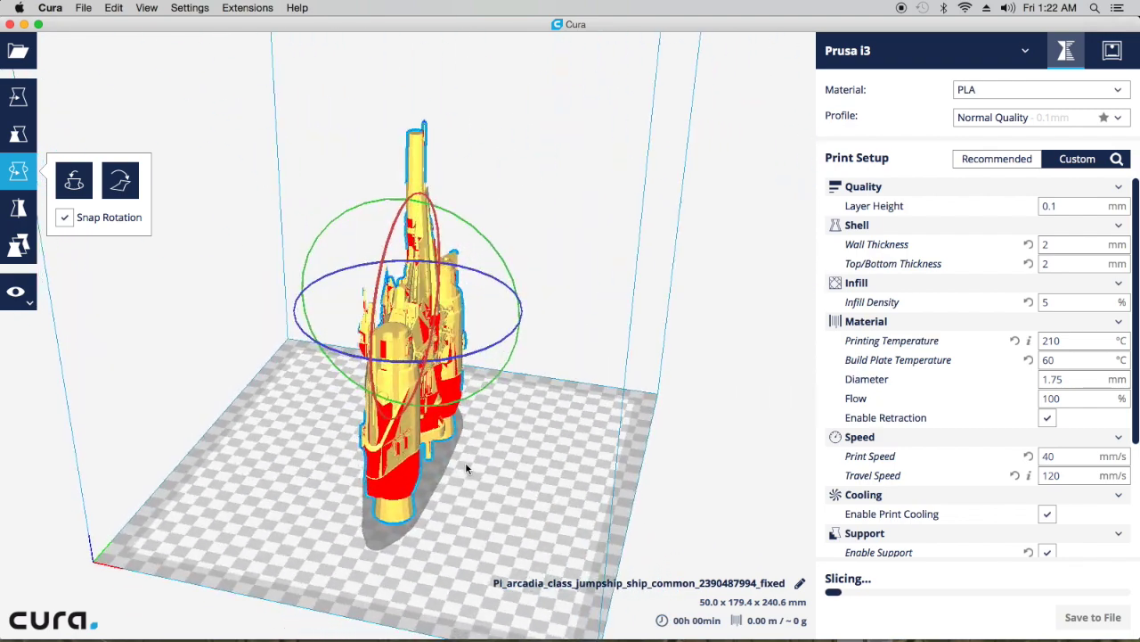
{"action": "left_click", "coordinate": [114, 8]}
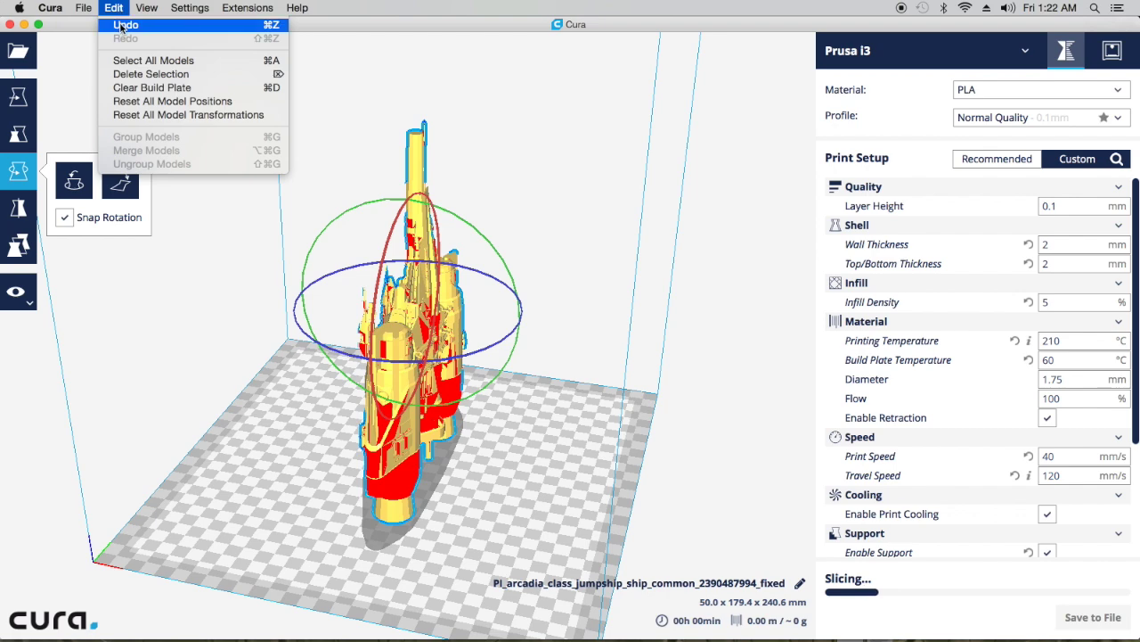
{"action": "left_click", "coordinate": [121, 27]}
{"action": "key", "text": "super+shift+z"}
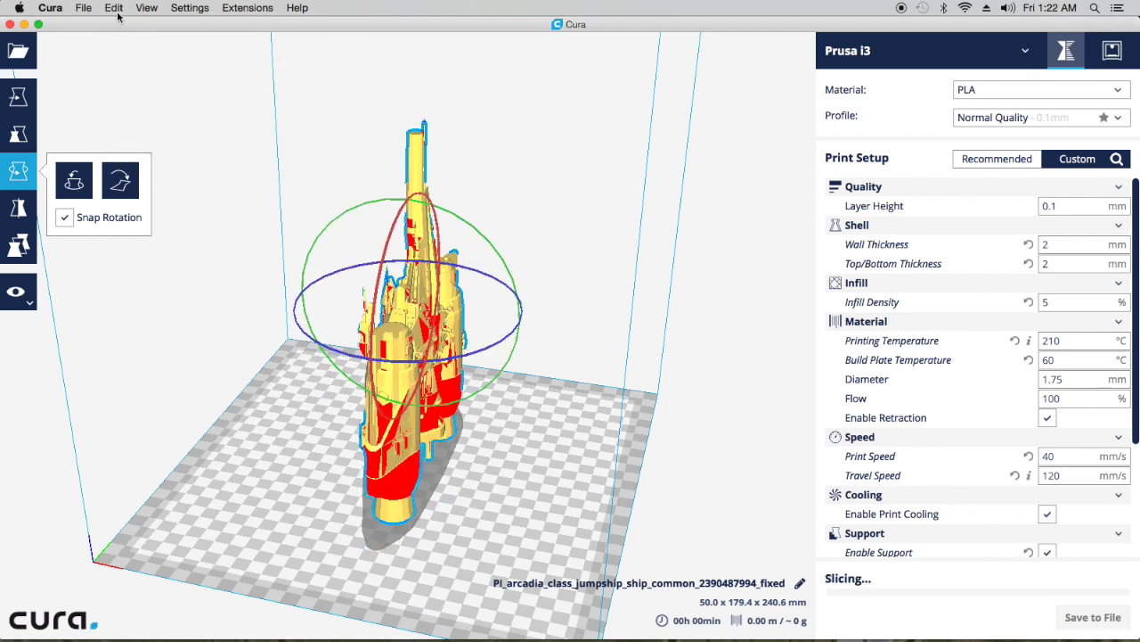
{"action": "left_click", "coordinate": [115, 8]}
{"action": "left_click", "coordinate": [198, 206]}
{"action": "left_click", "coordinate": [215, 389]}
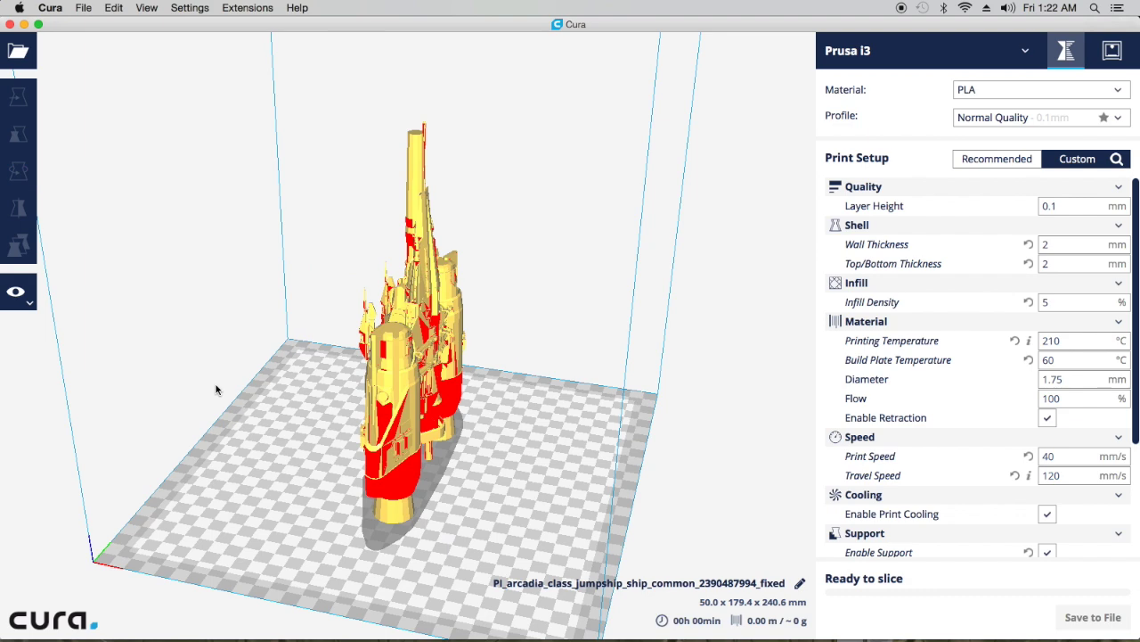
{"action": "left_click", "coordinate": [114, 9]}
{"action": "left_click", "coordinate": [126, 26]}
{"action": "left_click", "coordinate": [118, 9]}
{"action": "left_click", "coordinate": [125, 26]}
{"action": "left_click", "coordinate": [115, 8]}
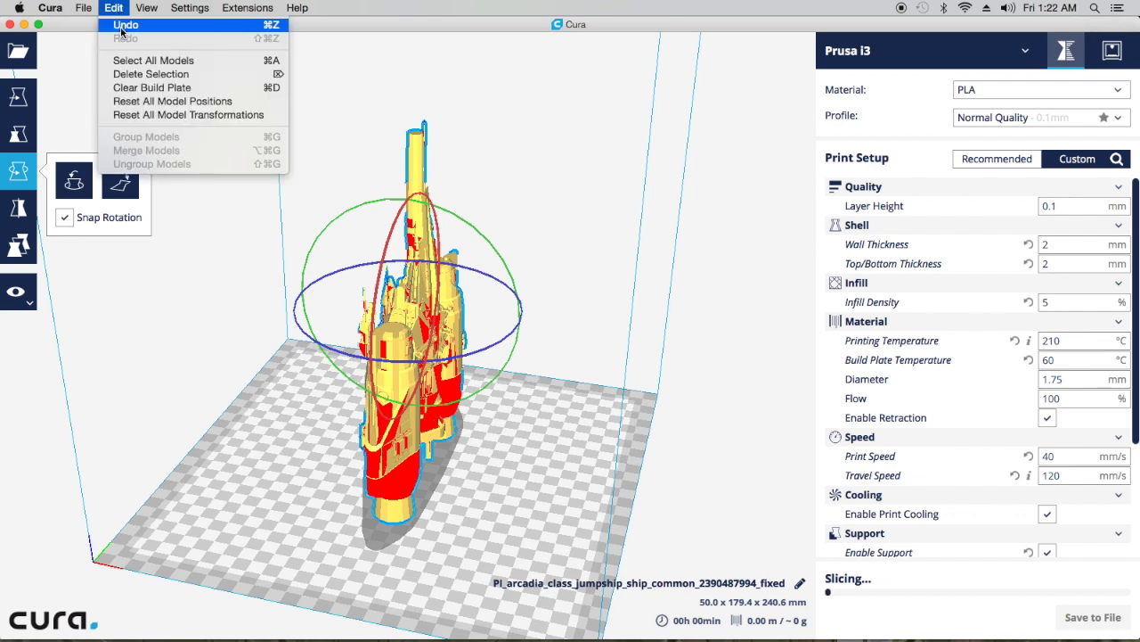
{"action": "left_click", "coordinate": [117, 26]}
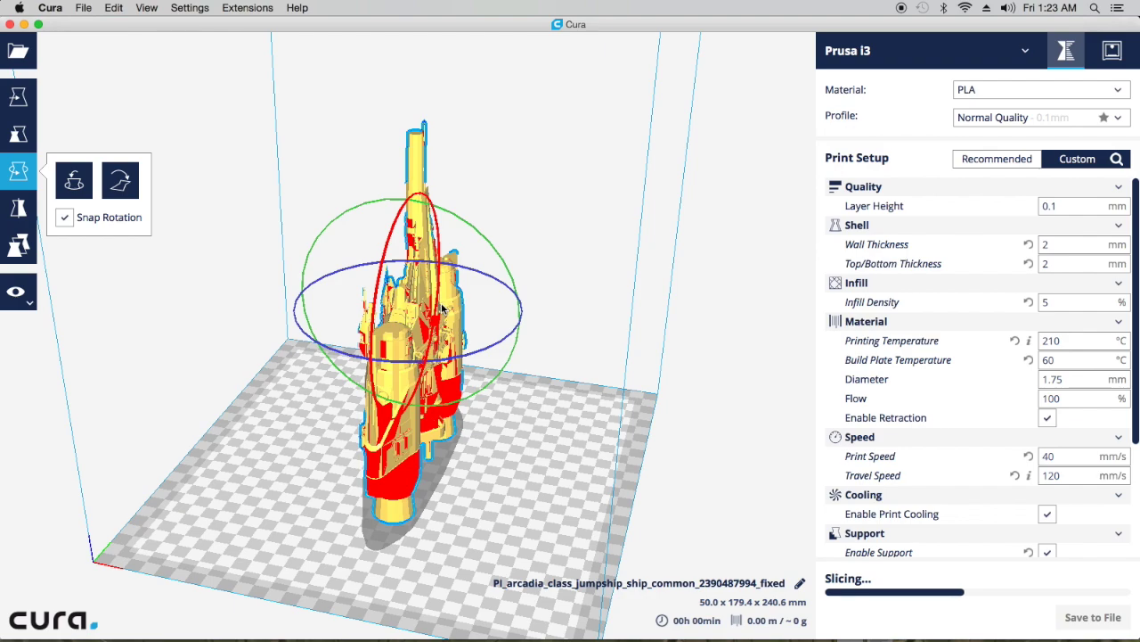
Step: From a front view, rotate the upright ship -30° around its vertical axis
{"action": "left_click", "coordinate": [504, 474]}
{"action": "right_click_drag", "start_coordinate": [522, 467], "coordinate": [303, 535]}
{"action": "left_click", "coordinate": [396, 377]}
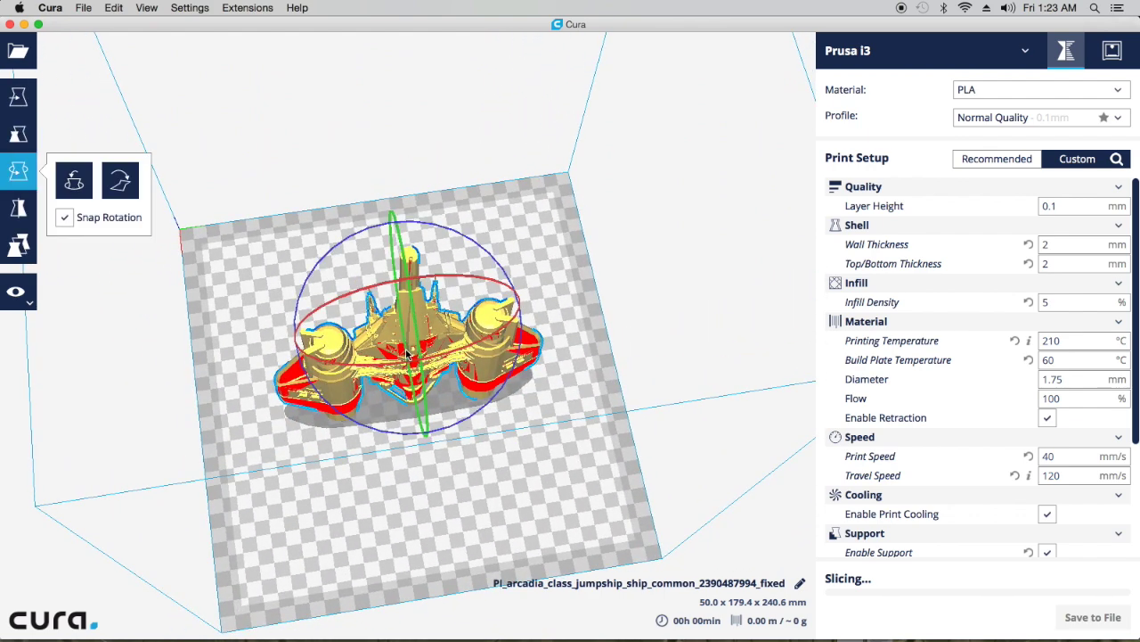
{"action": "left_click_drag", "start_coordinate": [524, 329], "coordinate": [513, 431]}
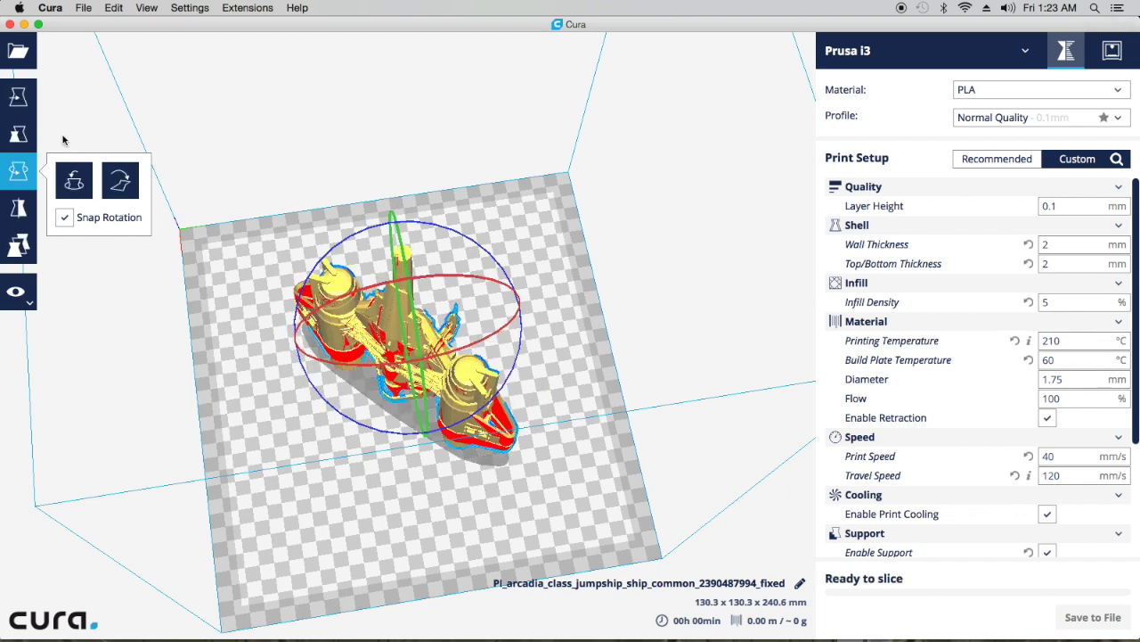
Step: Scale the ship uniformly to a 350 mm Z height, 189.6 x 189.6 x 350.0 mm
{"action": "left_click", "coordinate": [18, 133]}
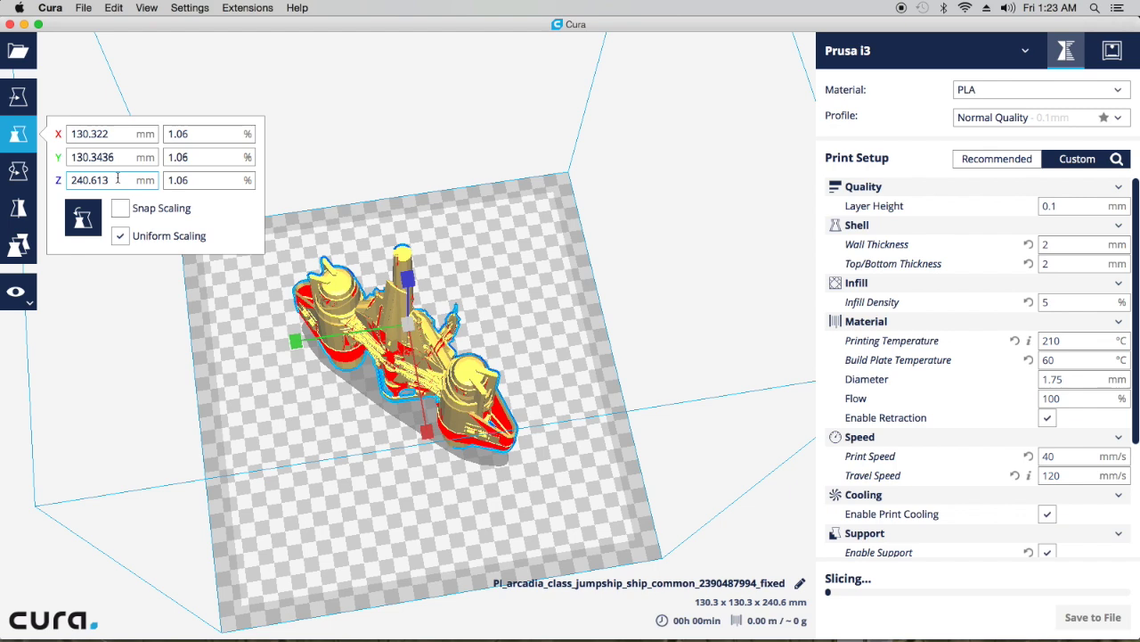
{"action": "left_click_drag", "start_coordinate": [118, 177], "coordinate": [34, 173]}
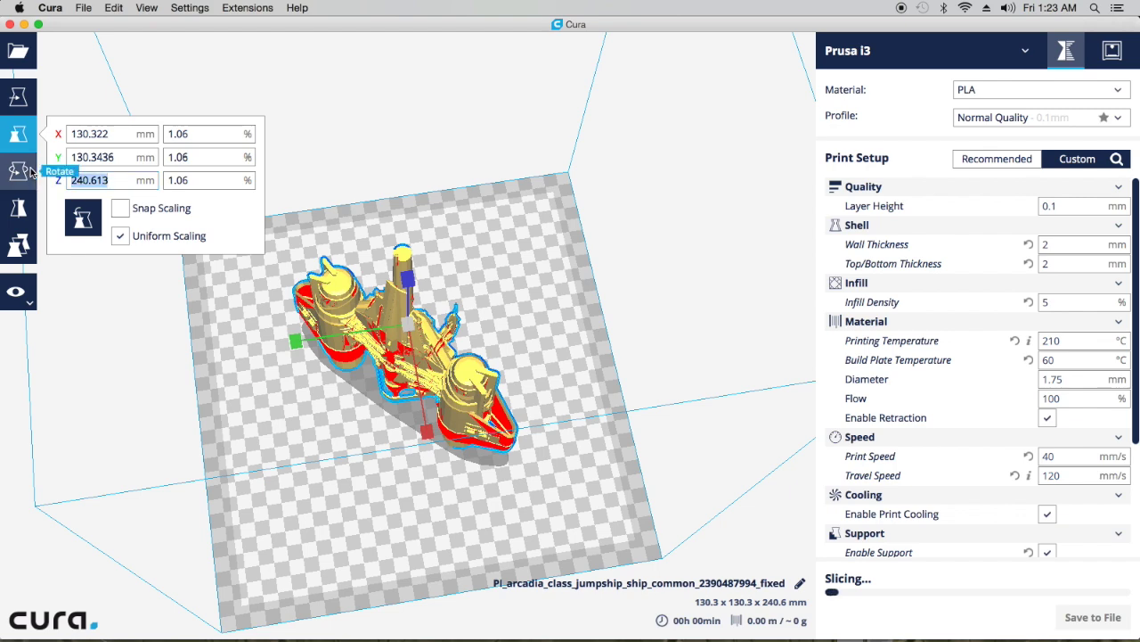
{"action": "type", "text": "350"}
{"action": "left_click", "coordinate": [90, 157]}
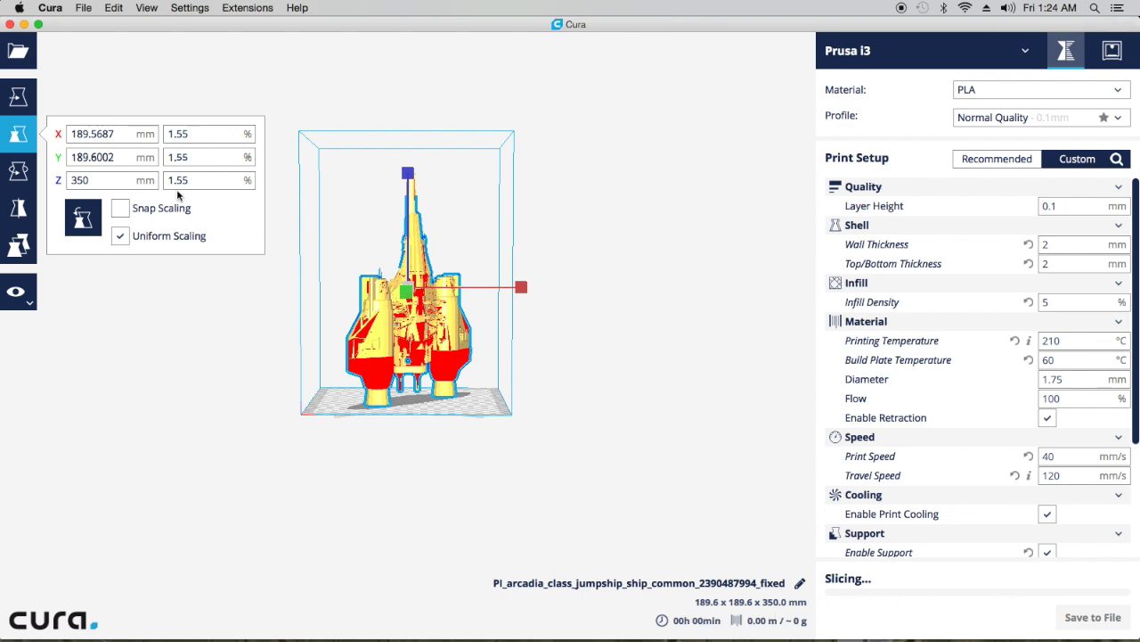
Step: Enter 50 in the Z size field to shrink the ship, then deselect it
{"action": "left_click_drag", "start_coordinate": [126, 180], "coordinate": [57, 179]}
{"action": "type", "text": "50"}
{"action": "left_click", "coordinate": [108, 157]}
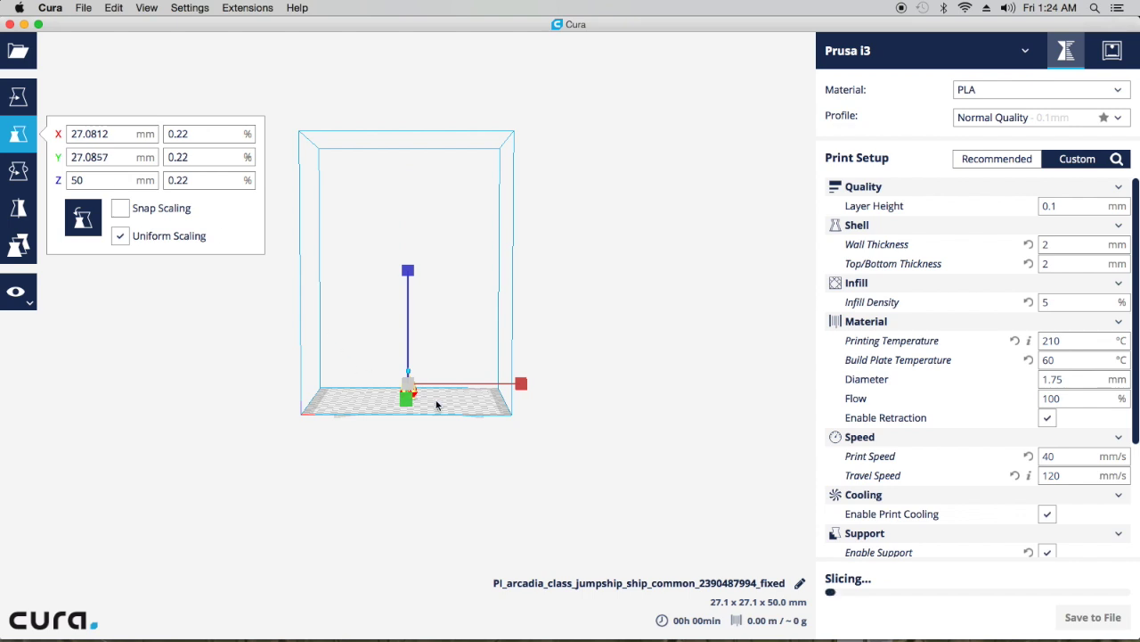
{"action": "scroll", "coordinate": [441, 408], "scroll_direction": "up", "scroll_amount": 5}
{"action": "scroll", "coordinate": [447, 445], "scroll_direction": "up", "scroll_amount": 2}
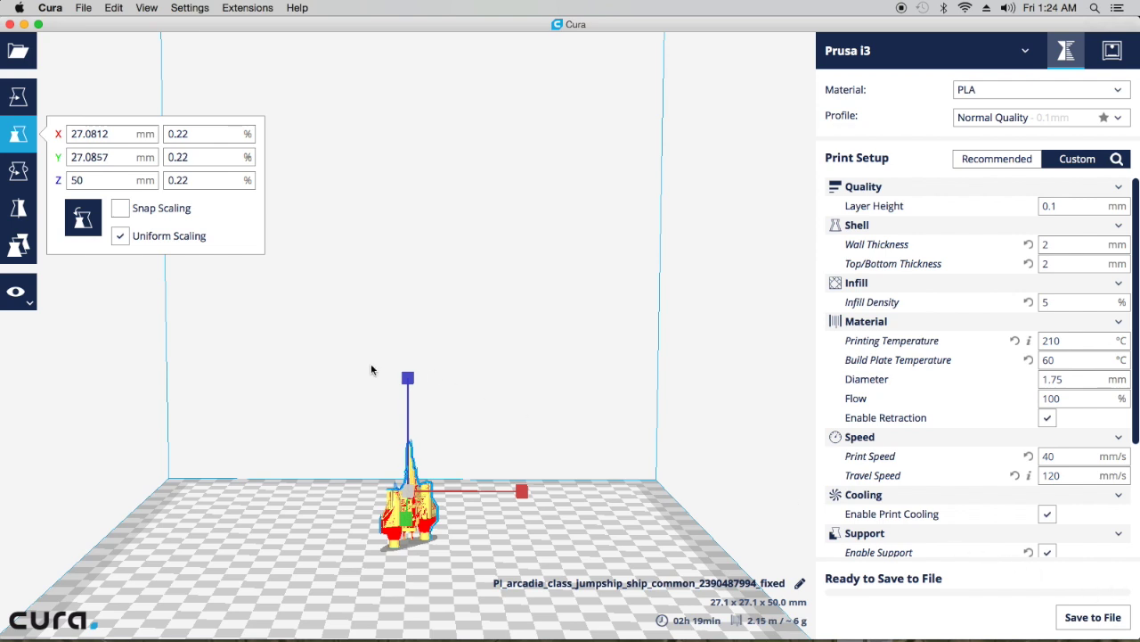
{"action": "left_click", "coordinate": [327, 388]}
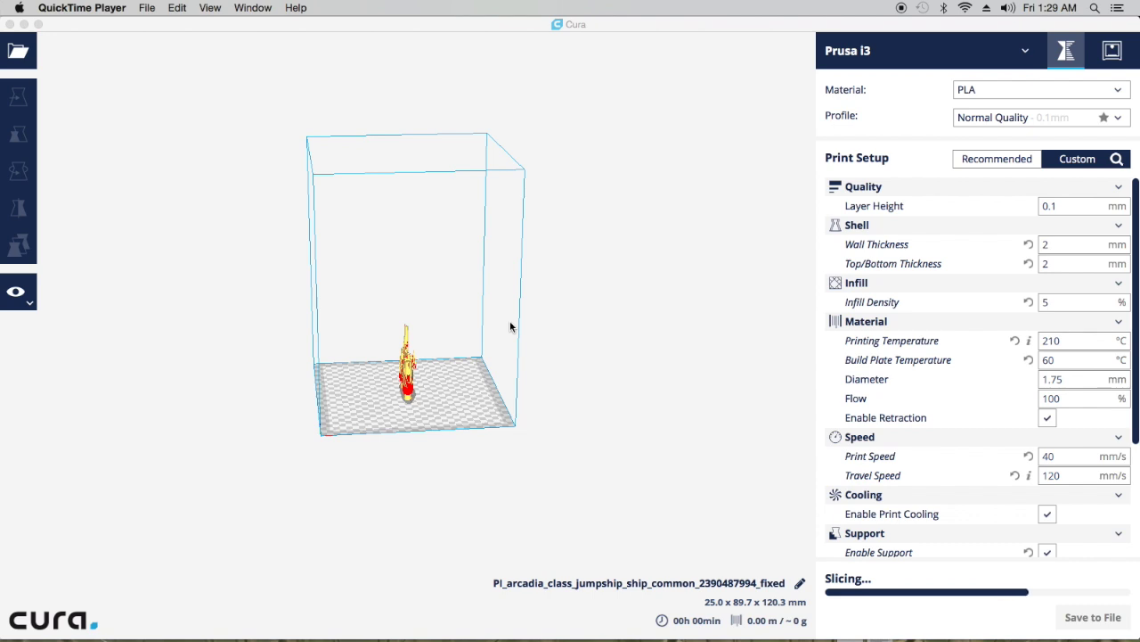
{"action": "scroll", "coordinate": [447, 395], "scroll_direction": "up", "scroll_amount": 3}
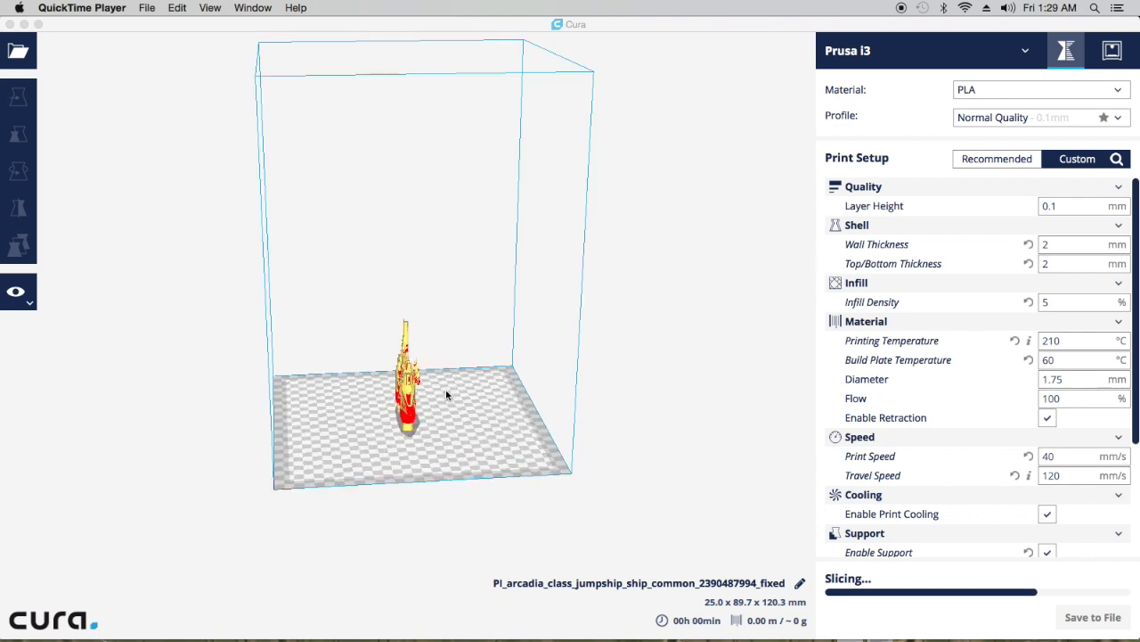
{"action": "left_click", "coordinate": [249, 9]}
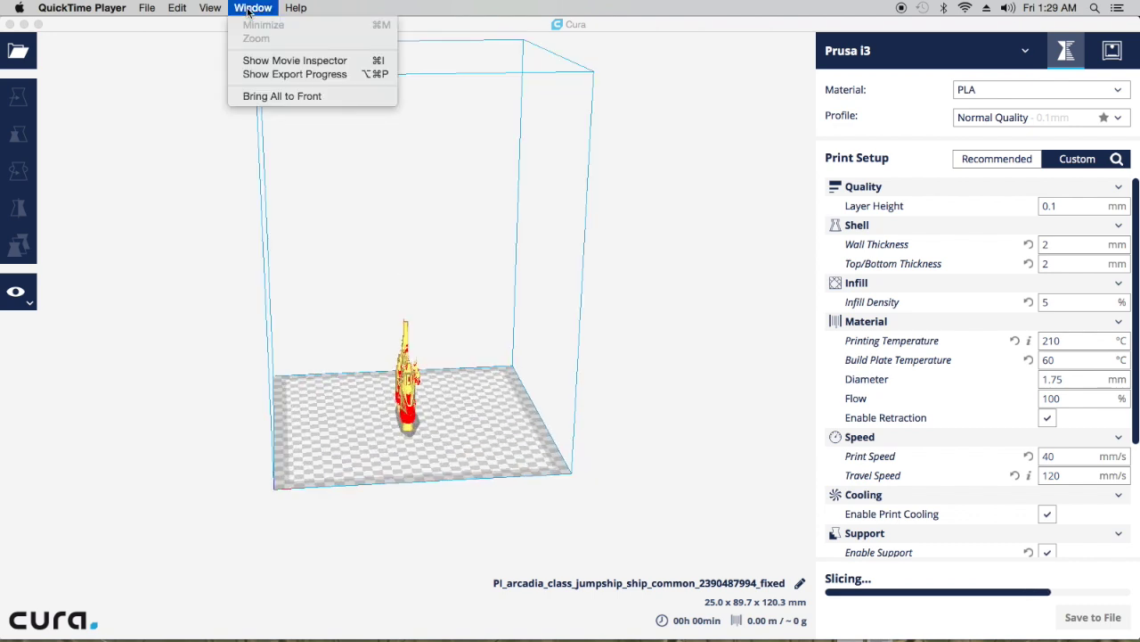
{"action": "left_click", "coordinate": [374, 299]}
{"action": "left_click", "coordinate": [256, 9]}
{"action": "mouse_move", "coordinate": [300, 27]}
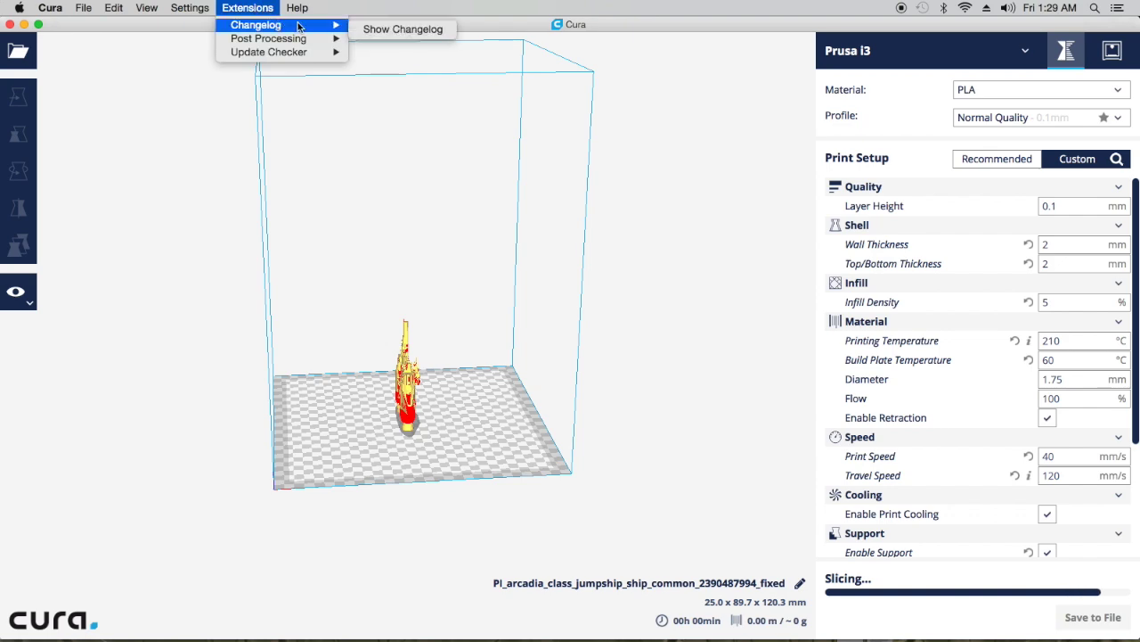
{"action": "left_click", "coordinate": [401, 29]}
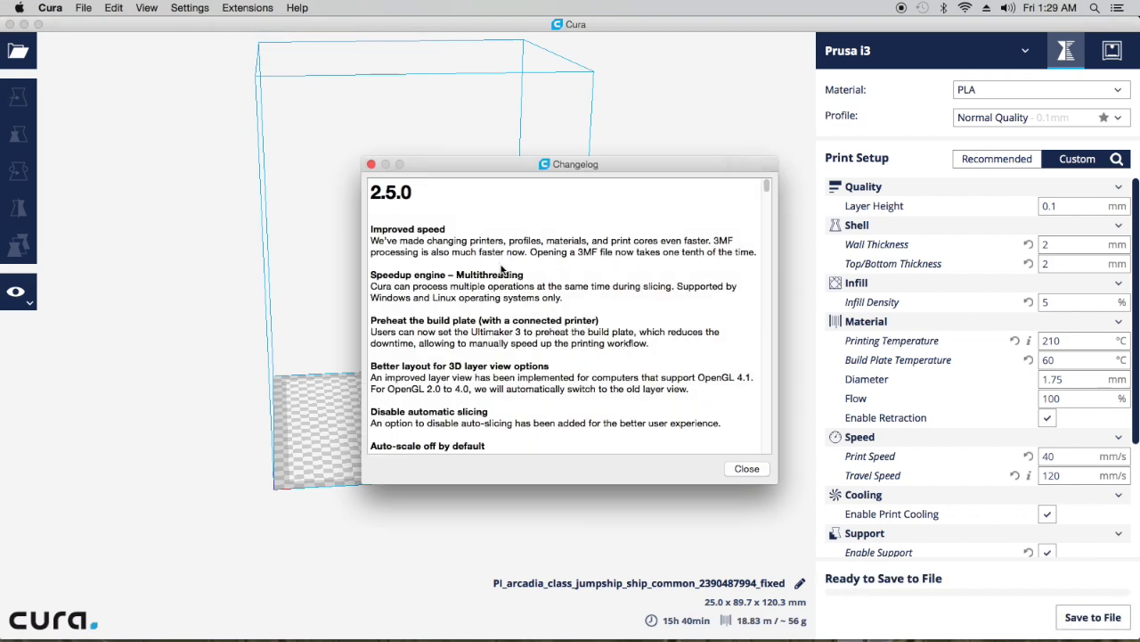
{"action": "scroll", "coordinate": [502, 271], "scroll_direction": "down", "scroll_amount": 5}
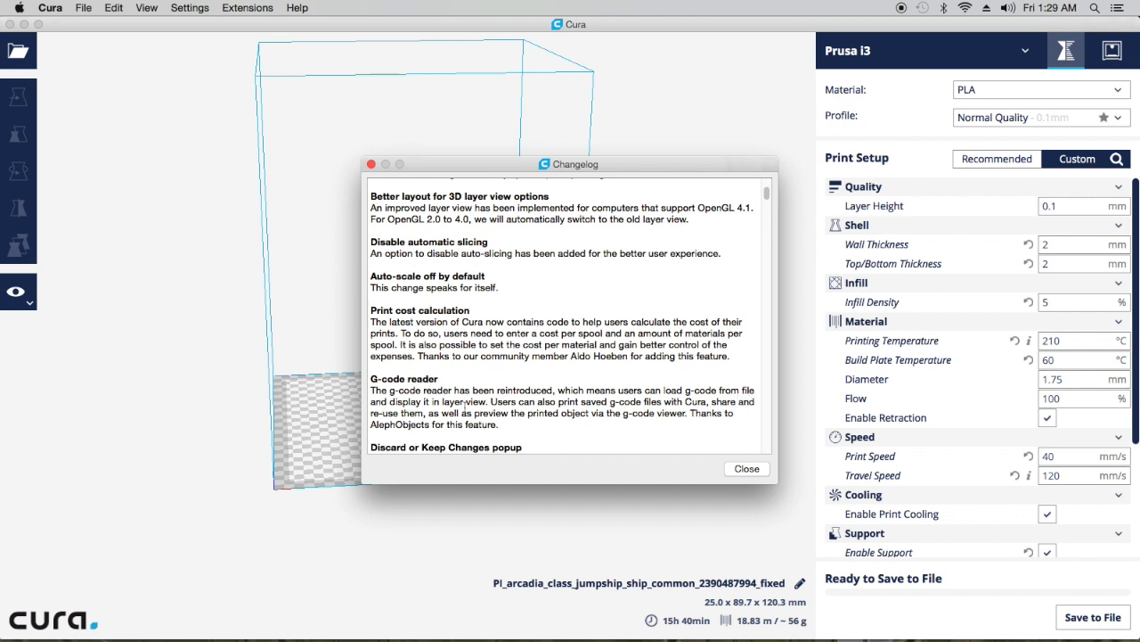
{"action": "left_click", "coordinate": [372, 165]}
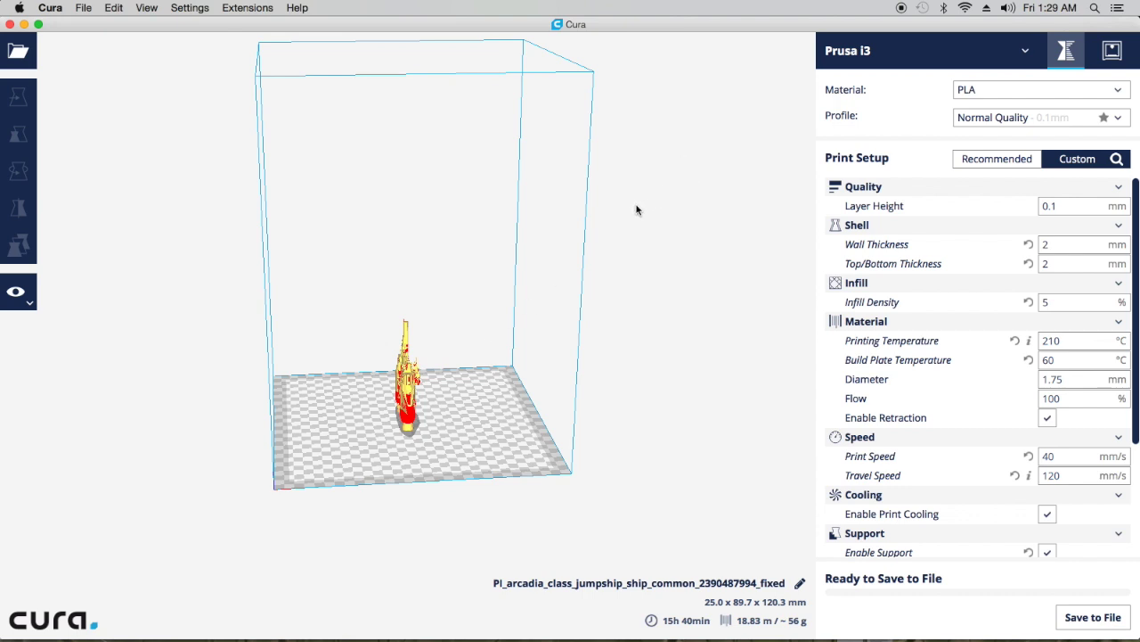
{"action": "left_click", "coordinate": [1101, 618]}
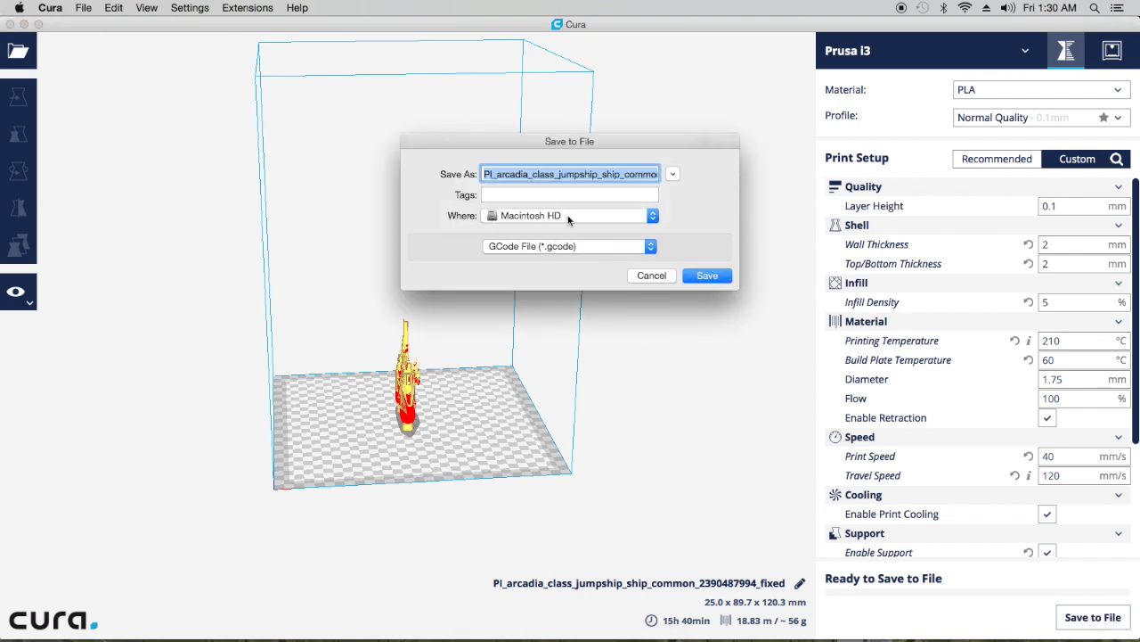
{"action": "left_click", "coordinate": [652, 217]}
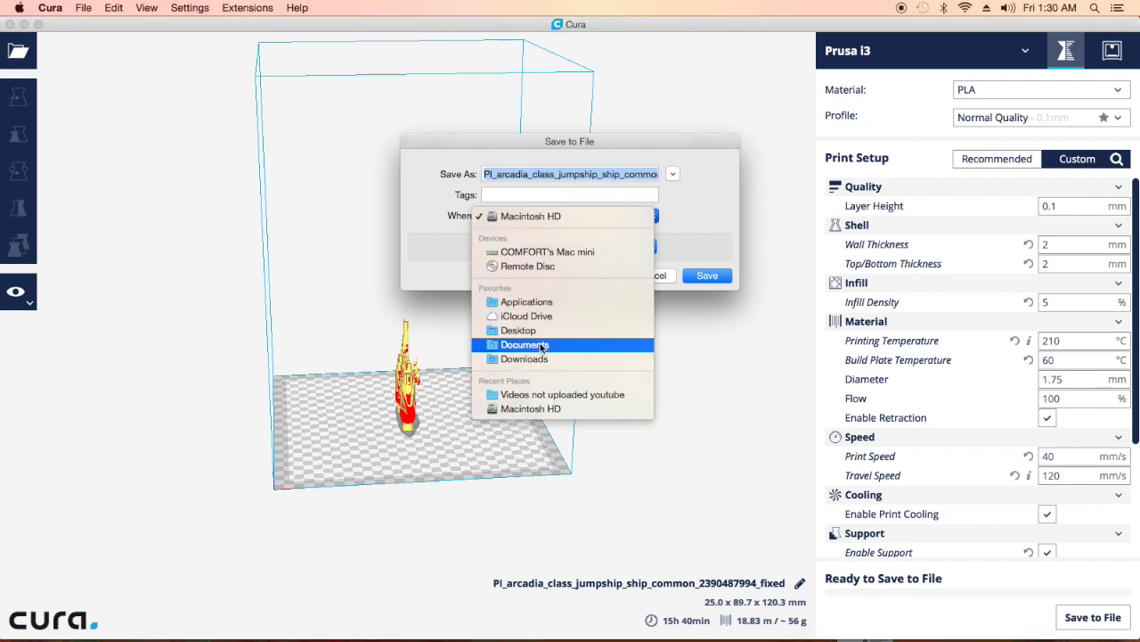
{"action": "left_click", "coordinate": [540, 330]}
{"action": "left_click", "coordinate": [707, 276]}
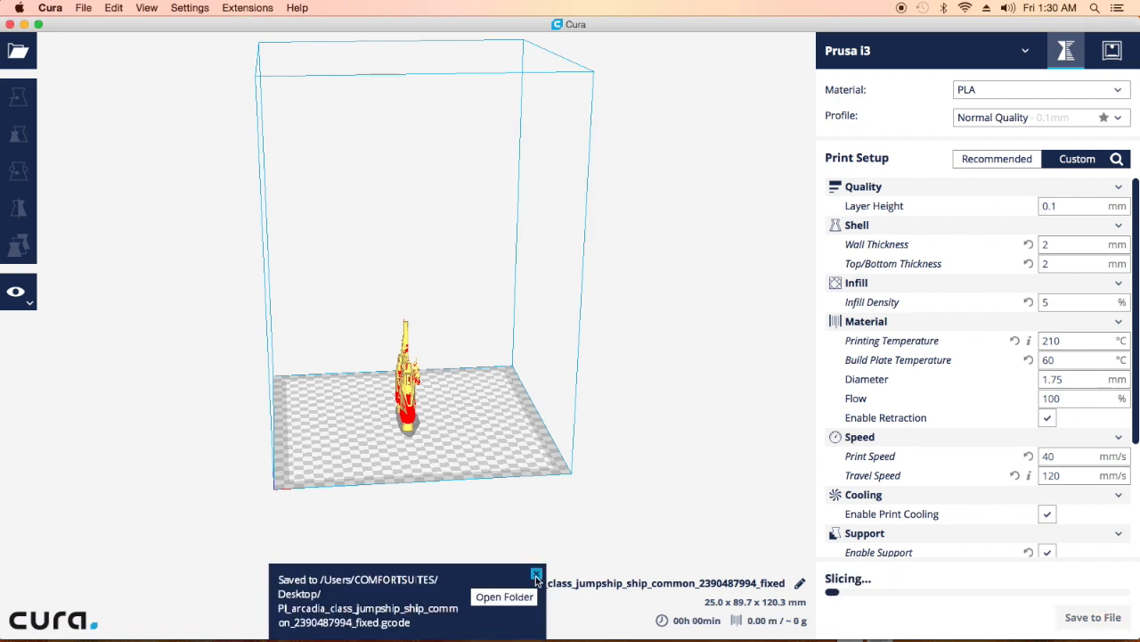
{"action": "left_click", "coordinate": [516, 602]}
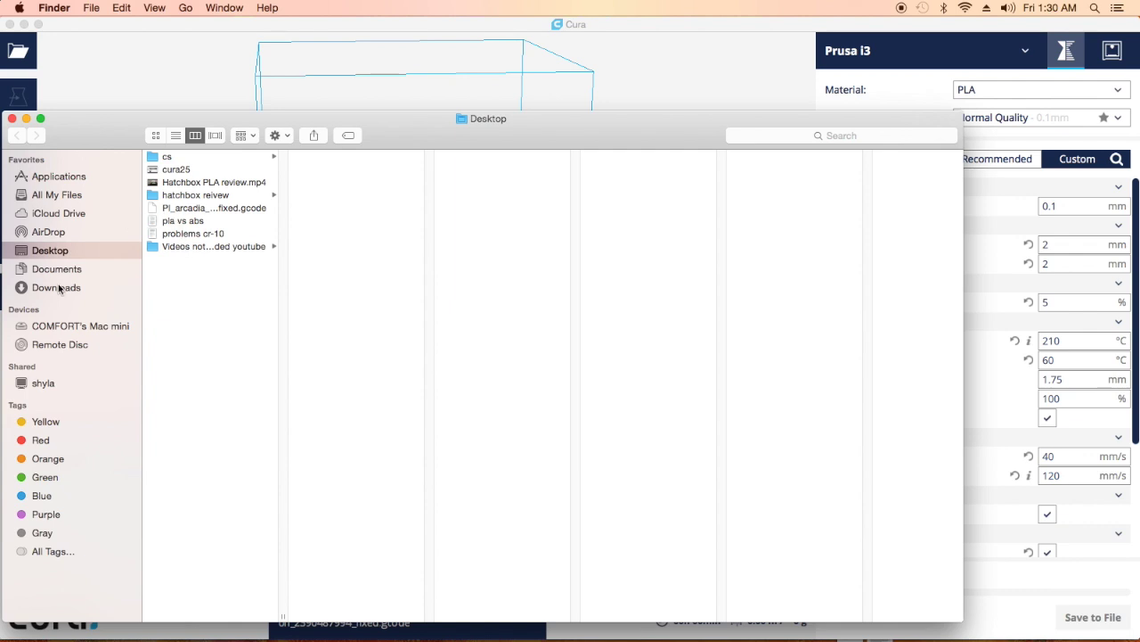
{"action": "left_click", "coordinate": [224, 210]}
{"action": "double_click", "coordinate": [224, 209]}
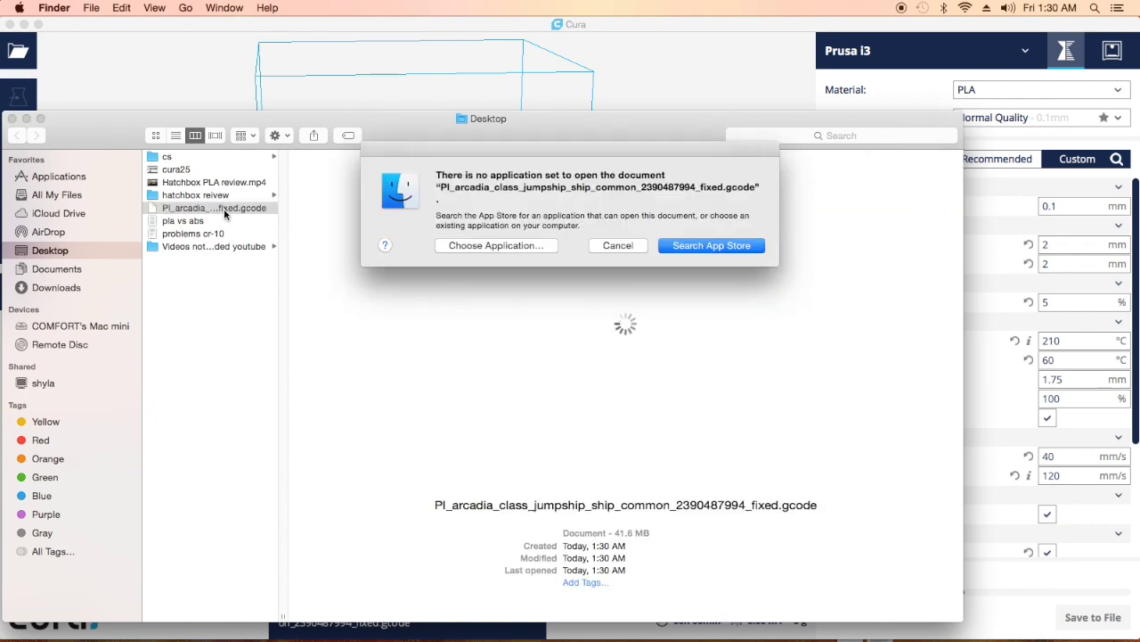
{"action": "left_click", "coordinate": [618, 246]}
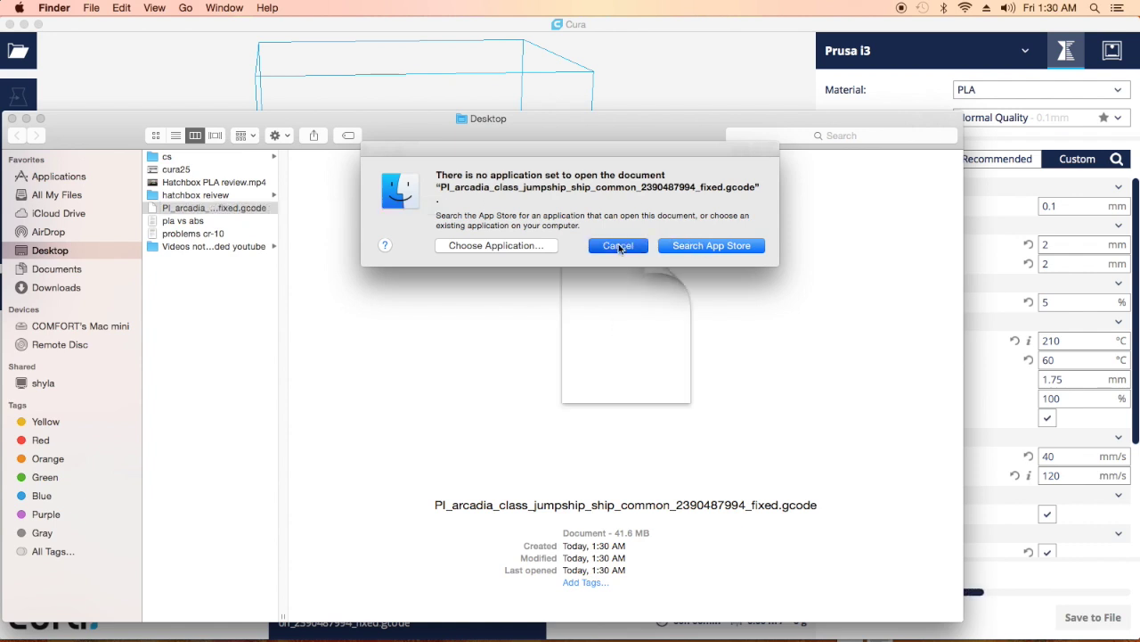
{"action": "left_click_drag", "start_coordinate": [361, 126], "coordinate": [359, 208]}
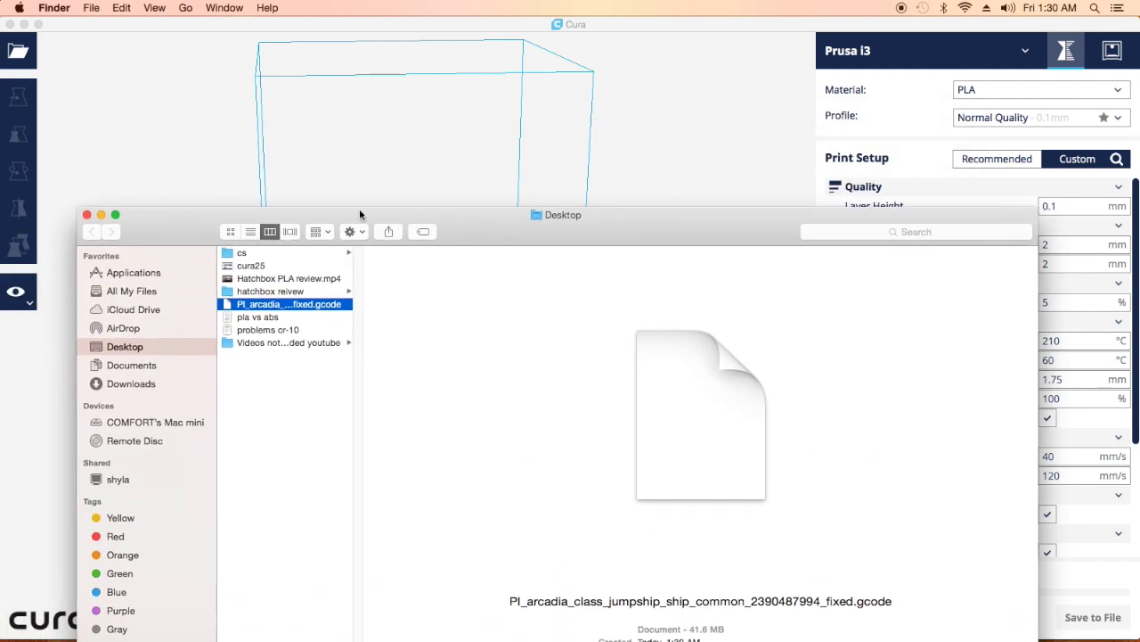
{"action": "left_click", "coordinate": [101, 214]}
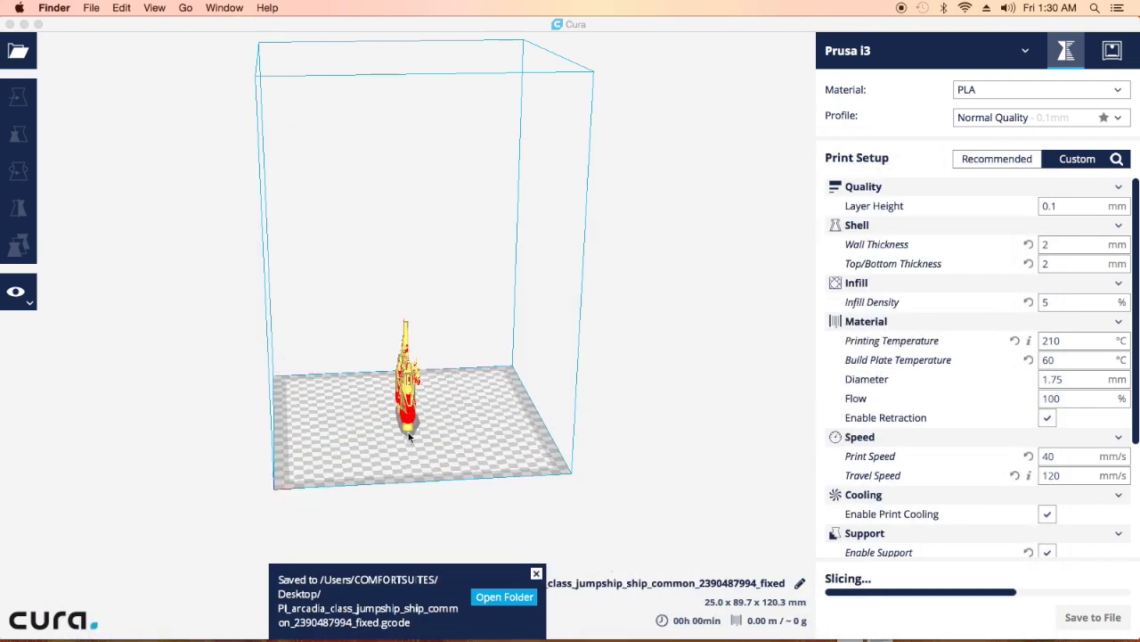
{"action": "right_click", "coordinate": [403, 391]}
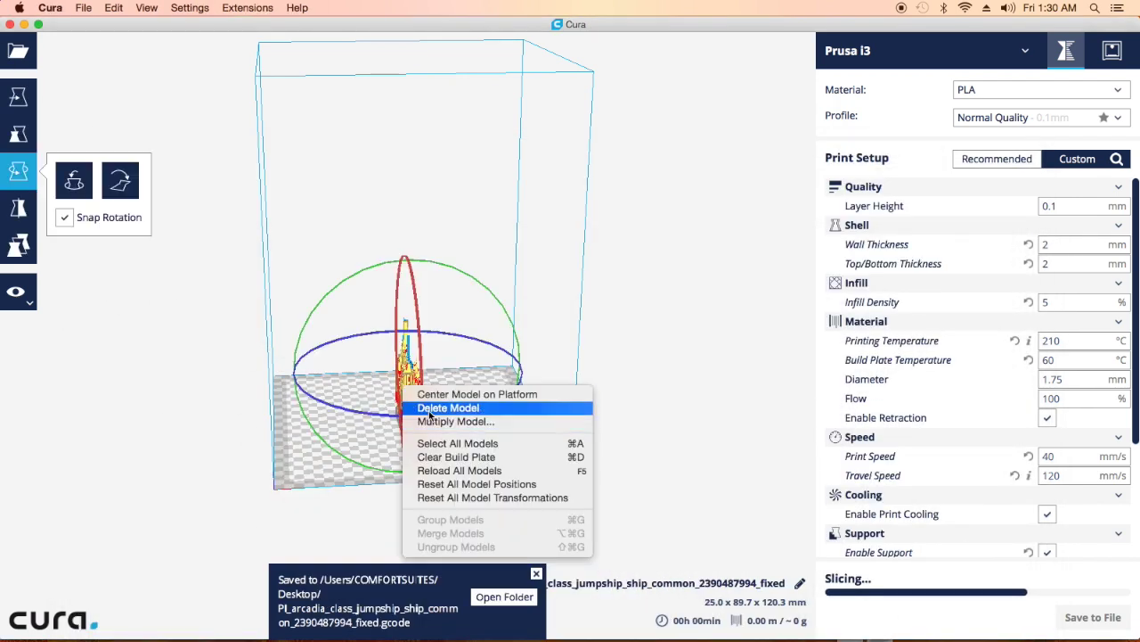
Step: Delete the ship model from the plate and load the arcadia STL file
{"action": "left_click", "coordinate": [436, 407]}
{"action": "left_click", "coordinate": [20, 51]}
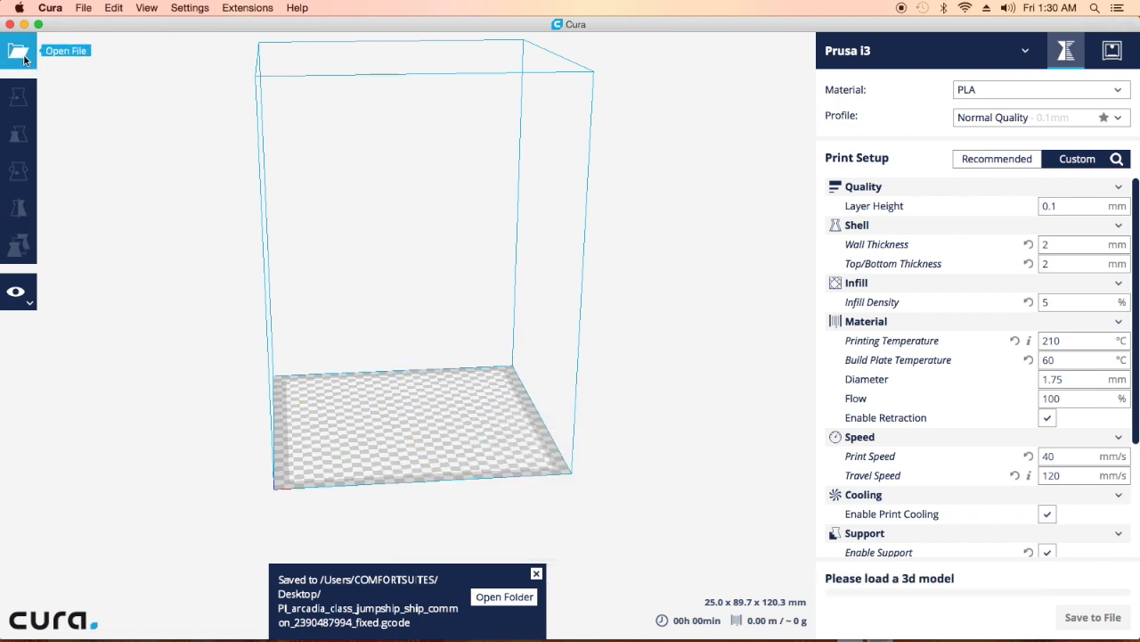
{"action": "left_click", "coordinate": [60, 13]}
{"action": "mouse_move", "coordinate": [86, 13]}
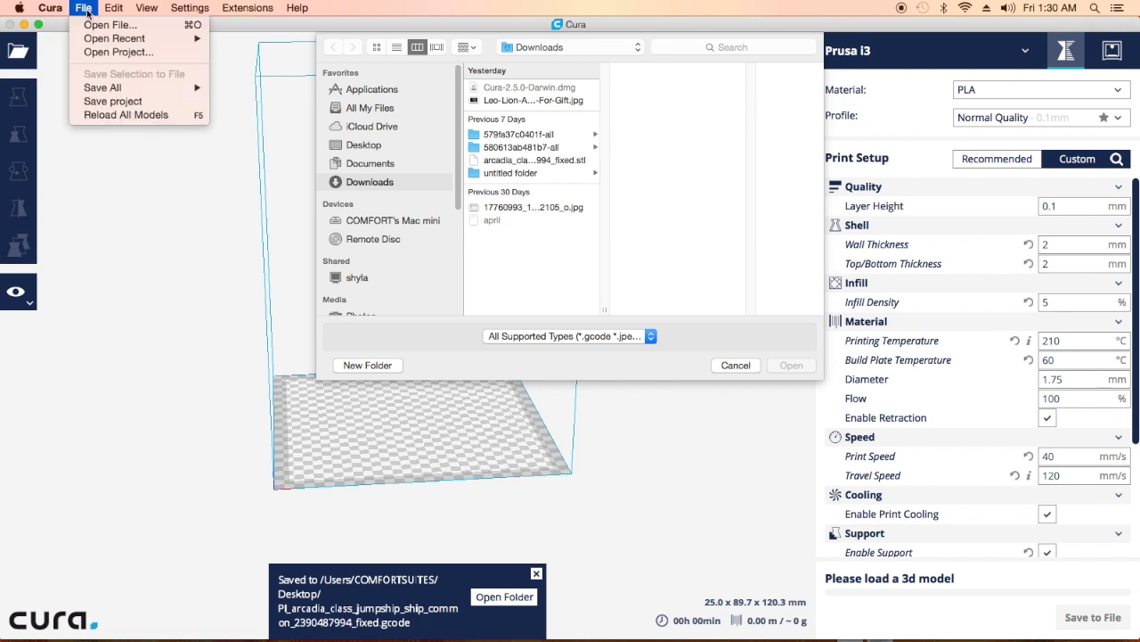
{"action": "left_click", "coordinate": [86, 27]}
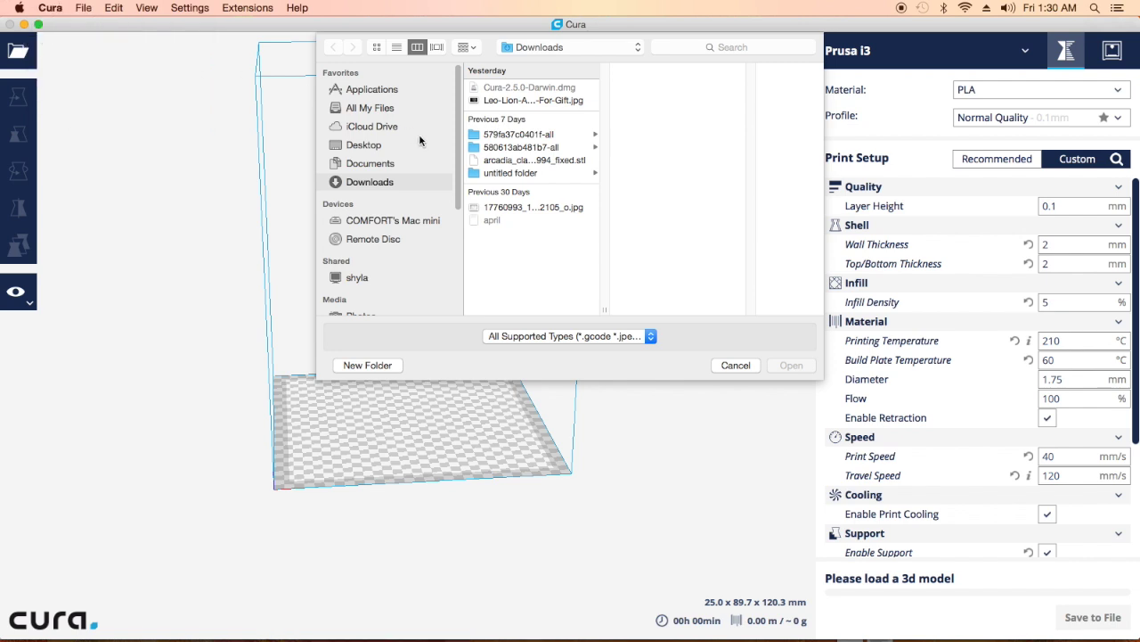
{"action": "left_click", "coordinate": [536, 161]}
{"action": "double_click", "coordinate": [534, 160]}
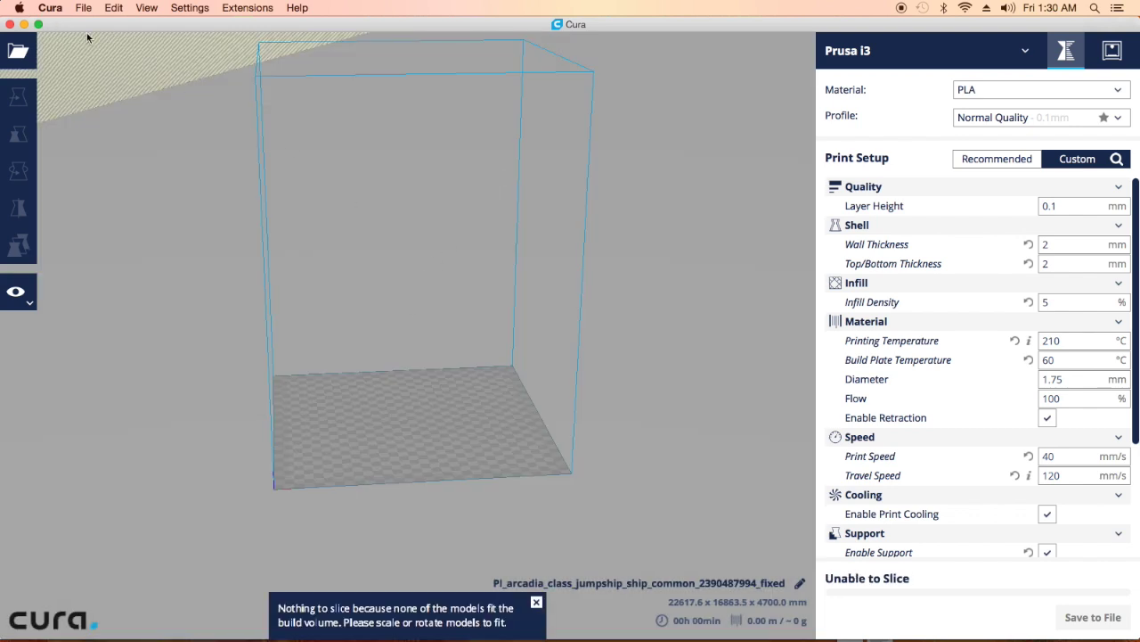
Step: Delete the oversized arcadia model so the build plate is empty
{"action": "left_click", "coordinate": [117, 54]}
{"action": "right_click", "coordinate": [117, 54]}
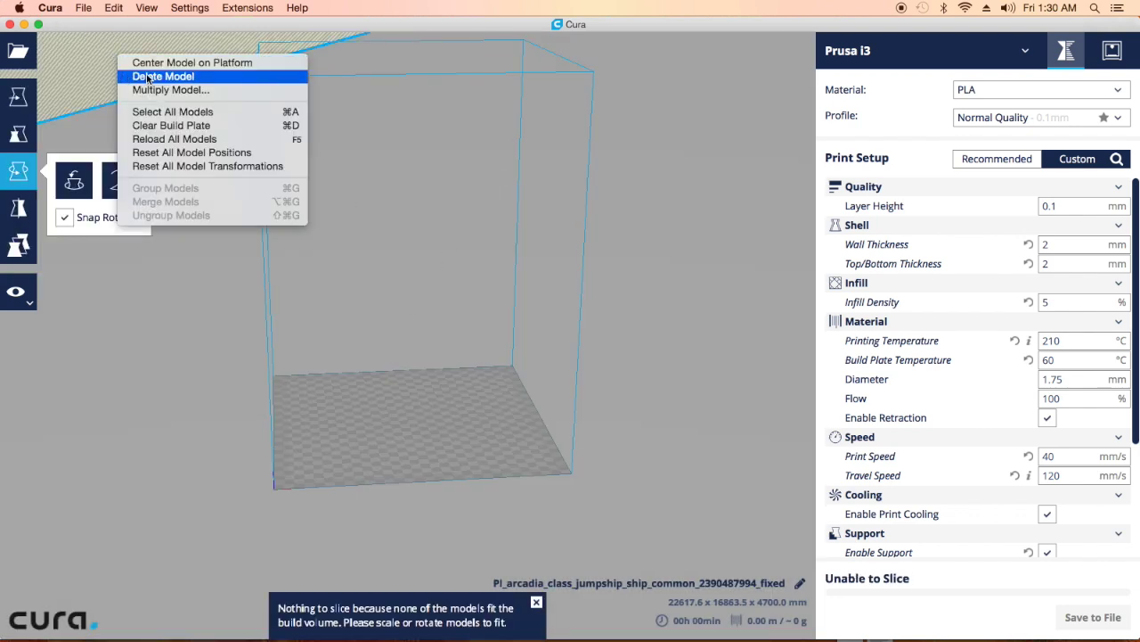
{"action": "left_click", "coordinate": [149, 78]}
Step: Open the saved jumpship G-code file from the Desktop
{"action": "left_click", "coordinate": [83, 8]}
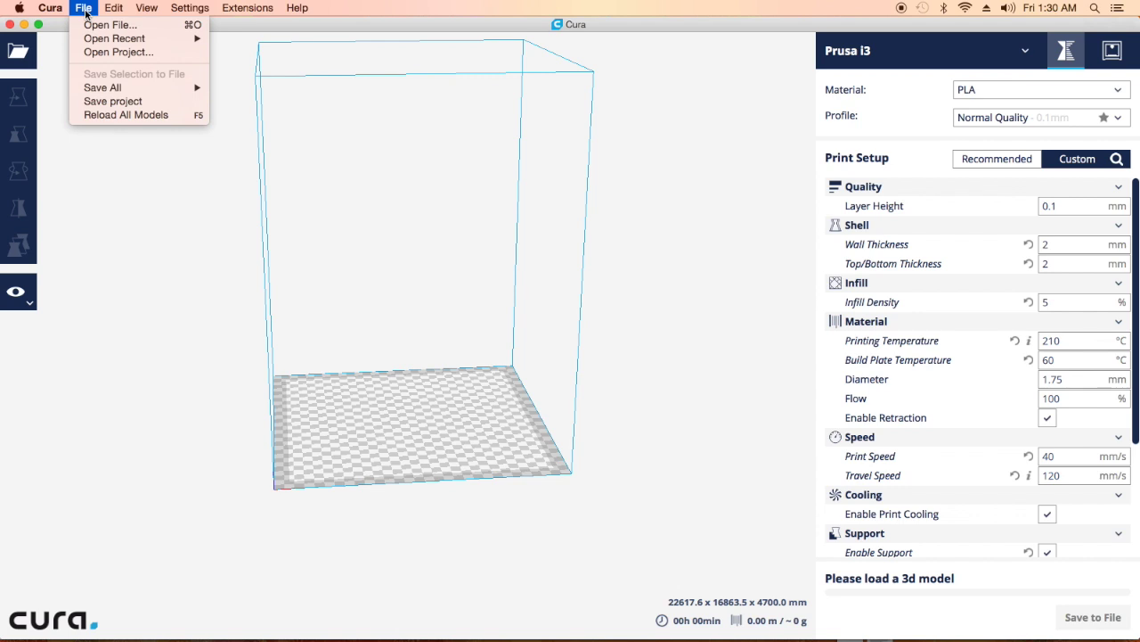
{"action": "left_click", "coordinate": [18, 51]}
{"action": "left_click", "coordinate": [18, 51]}
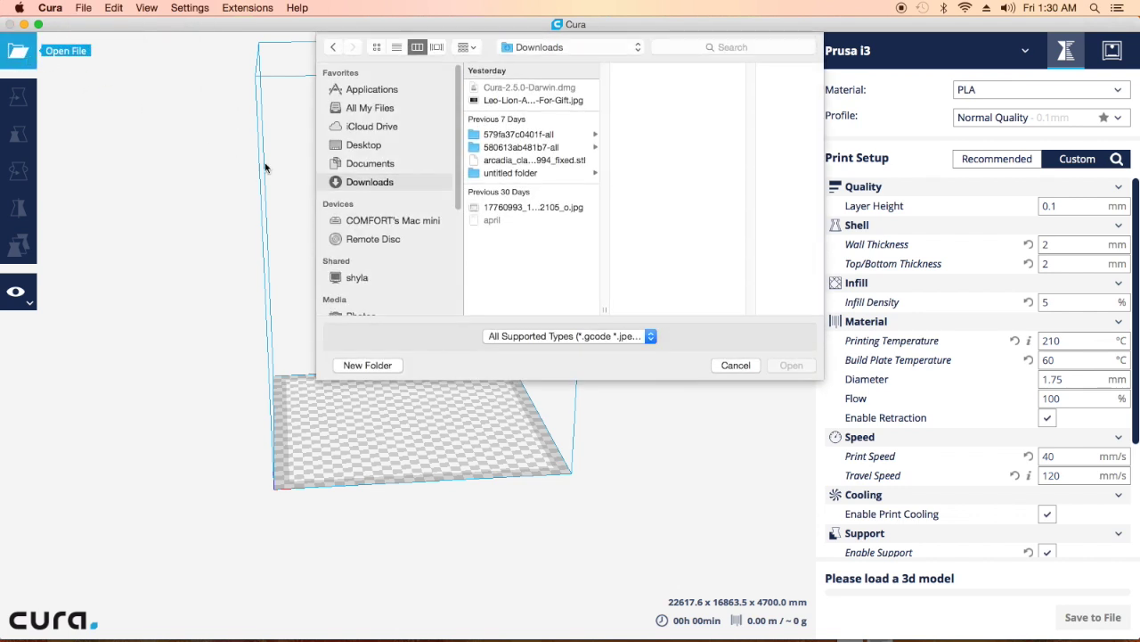
{"action": "left_click", "coordinate": [369, 148]}
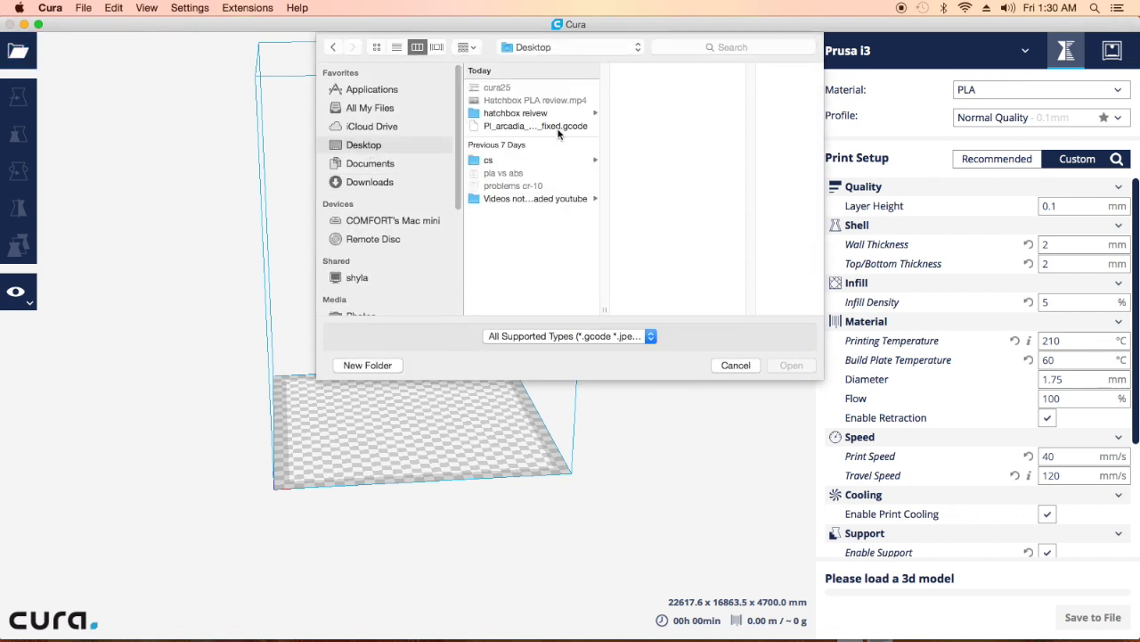
{"action": "double_click", "coordinate": [559, 127]}
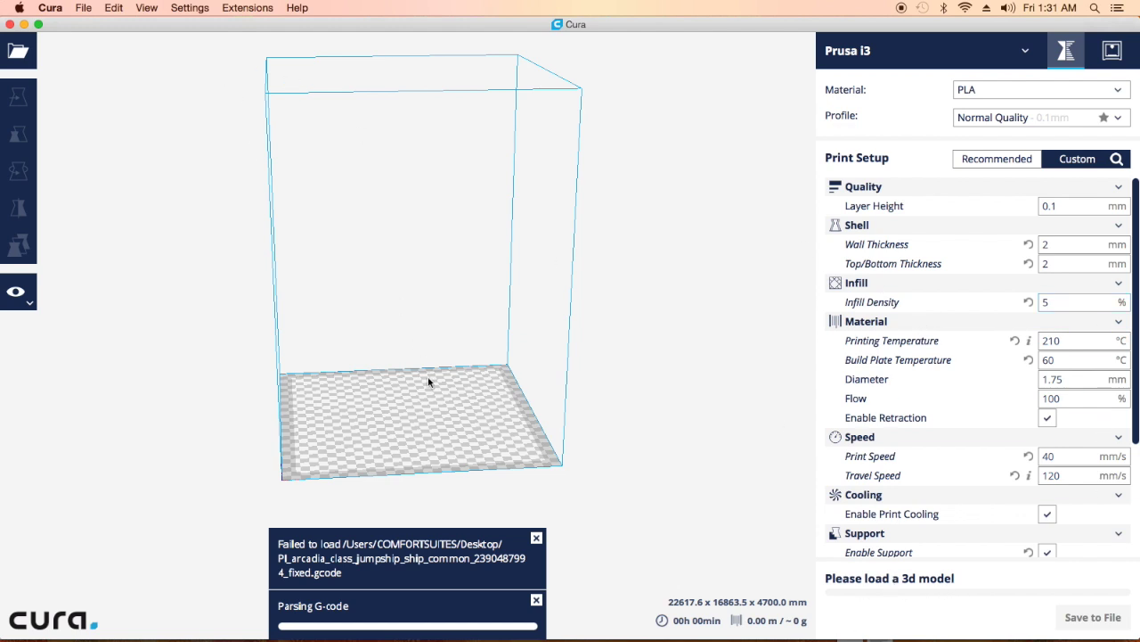
Step: Dismiss the 'Failed to load' and 'Parsing G-code' notifications, leaving the Prusa i3 plate empty
{"action": "left_click", "coordinate": [536, 539]}
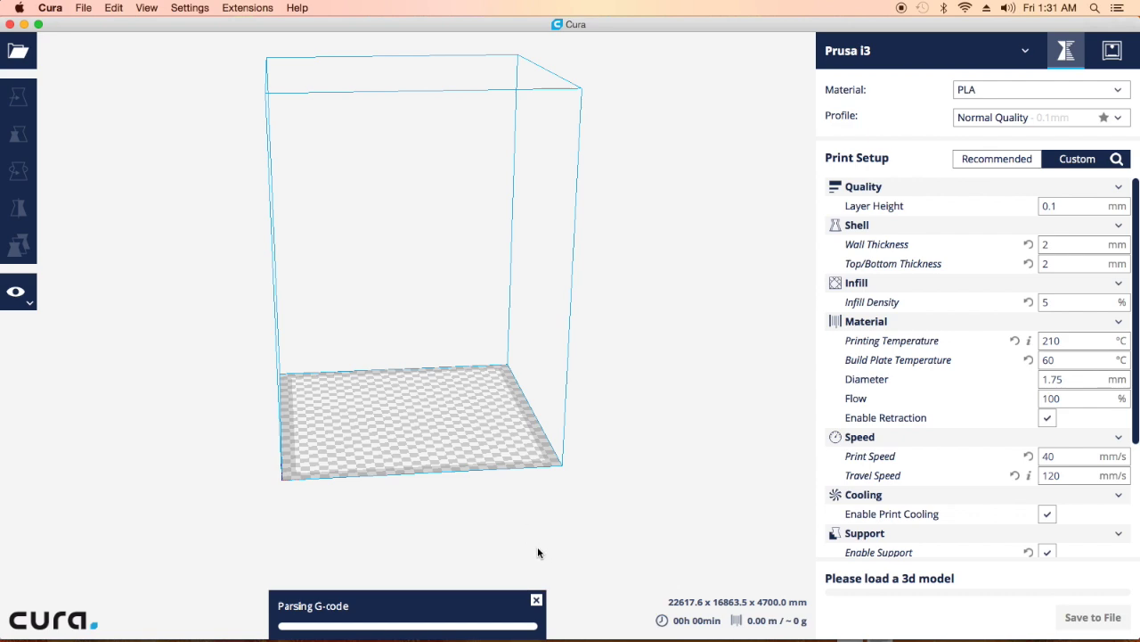
{"action": "left_click", "coordinate": [537, 600]}
{"action": "mouse_move", "coordinate": [535, 614]}
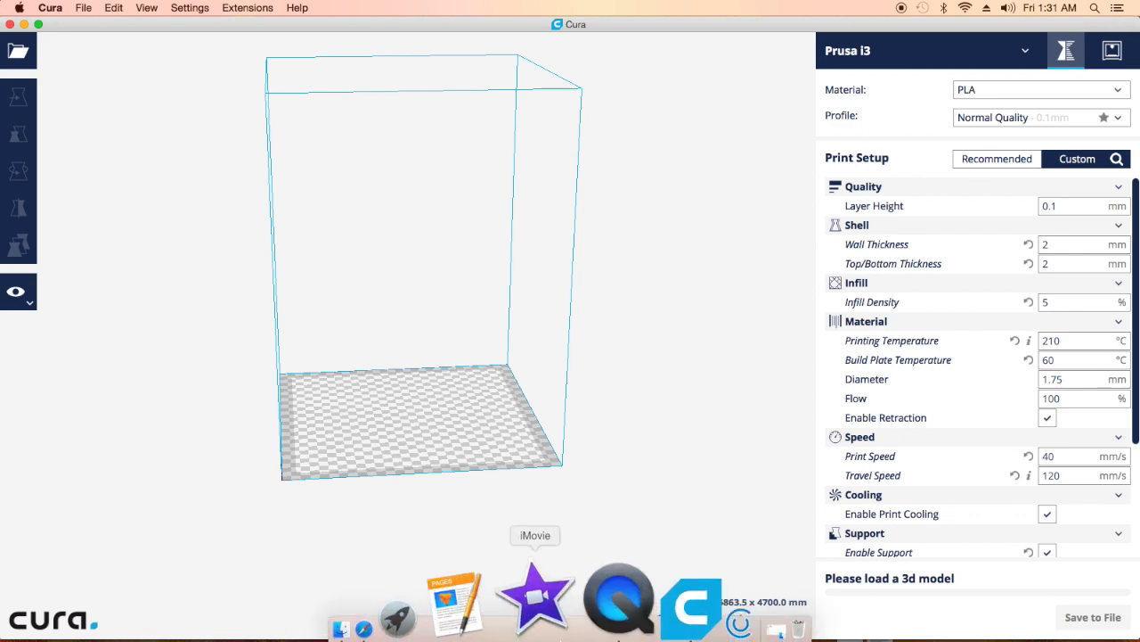
{"action": "left_click", "coordinate": [667, 613]}
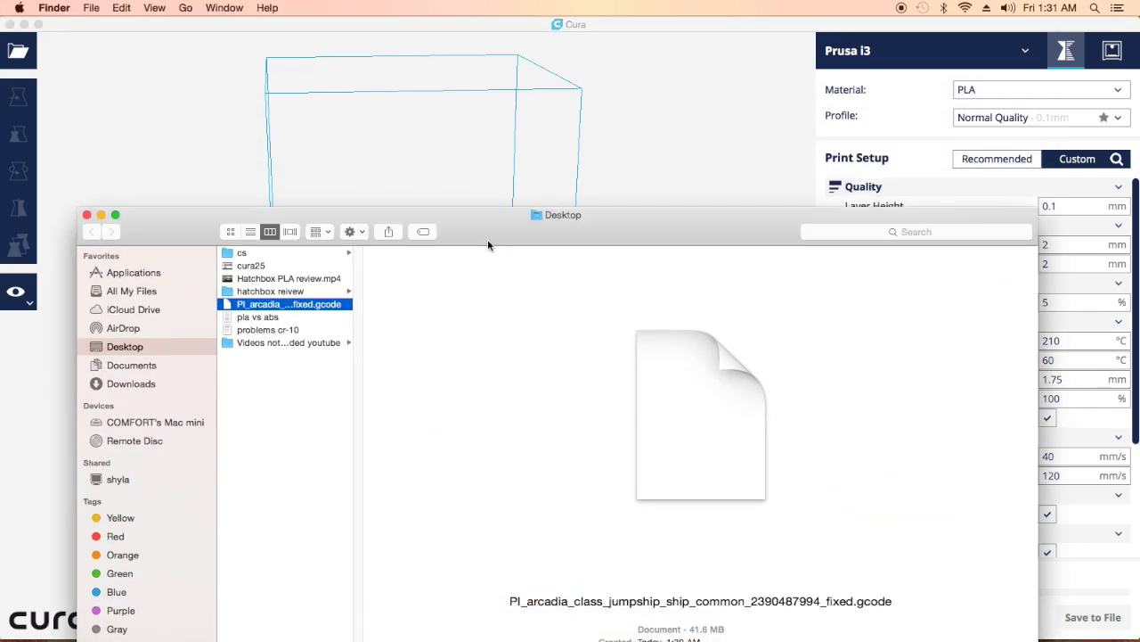
{"action": "left_click_drag", "start_coordinate": [481, 234], "coordinate": [913, 213]}
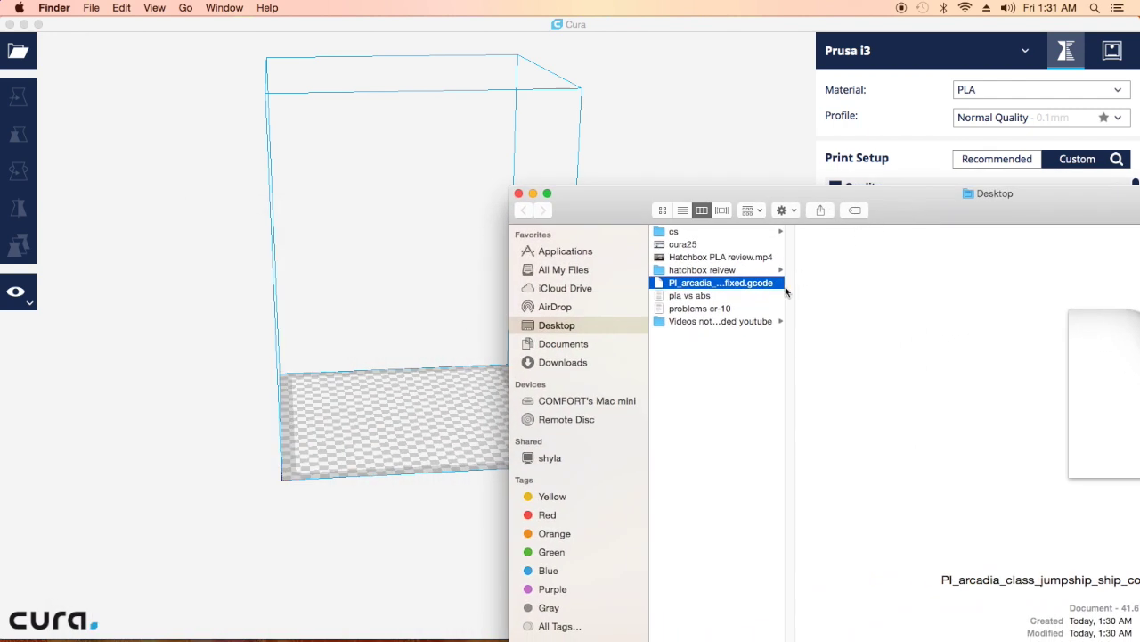
{"action": "left_click_drag", "start_coordinate": [722, 285], "coordinate": [458, 397]}
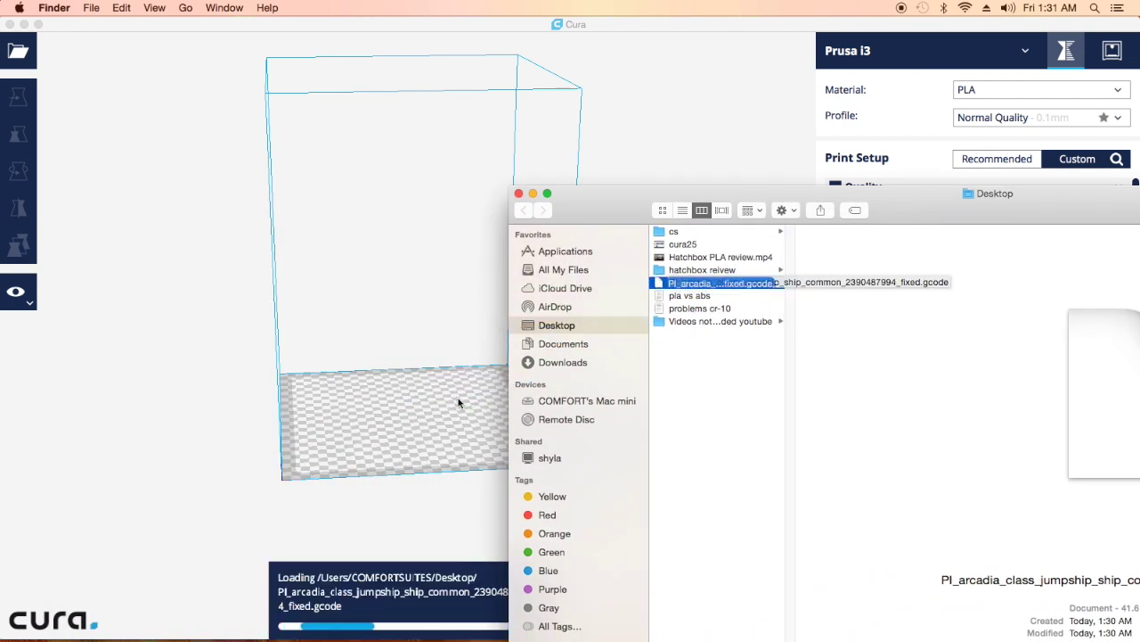
{"action": "left_click", "coordinate": [519, 194]}
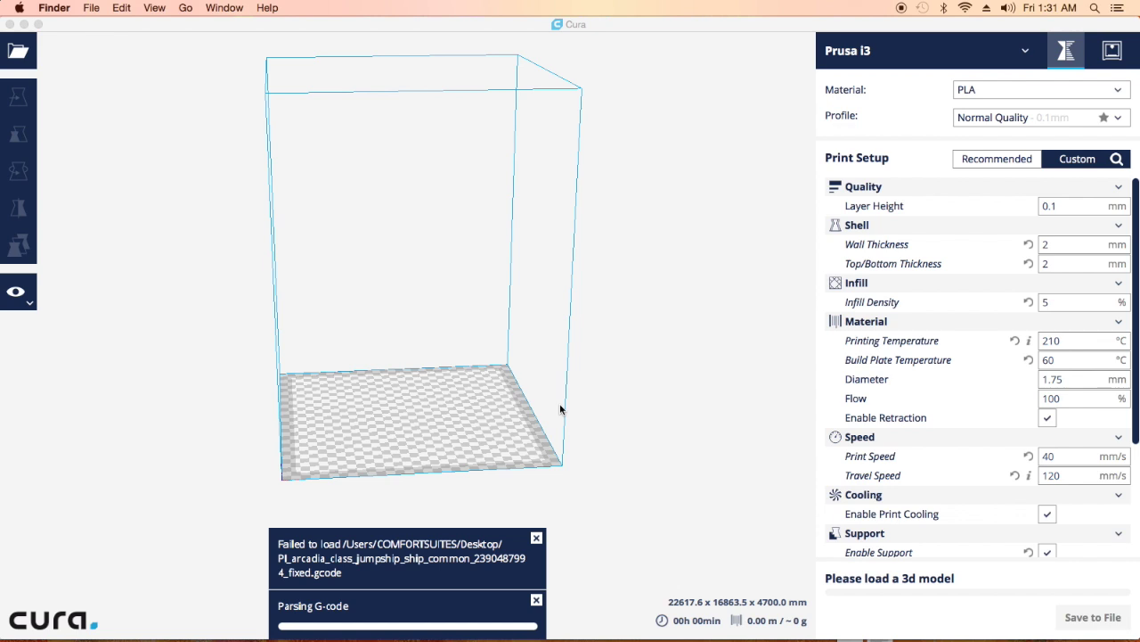
{"action": "left_click", "coordinate": [536, 538]}
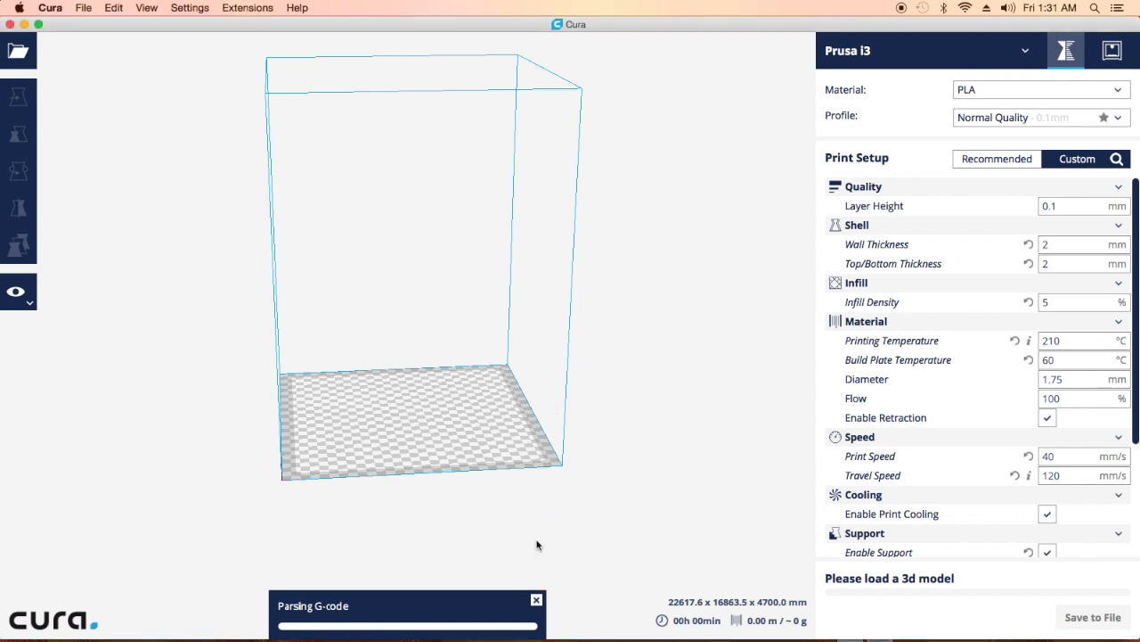
{"action": "left_click", "coordinate": [537, 601]}
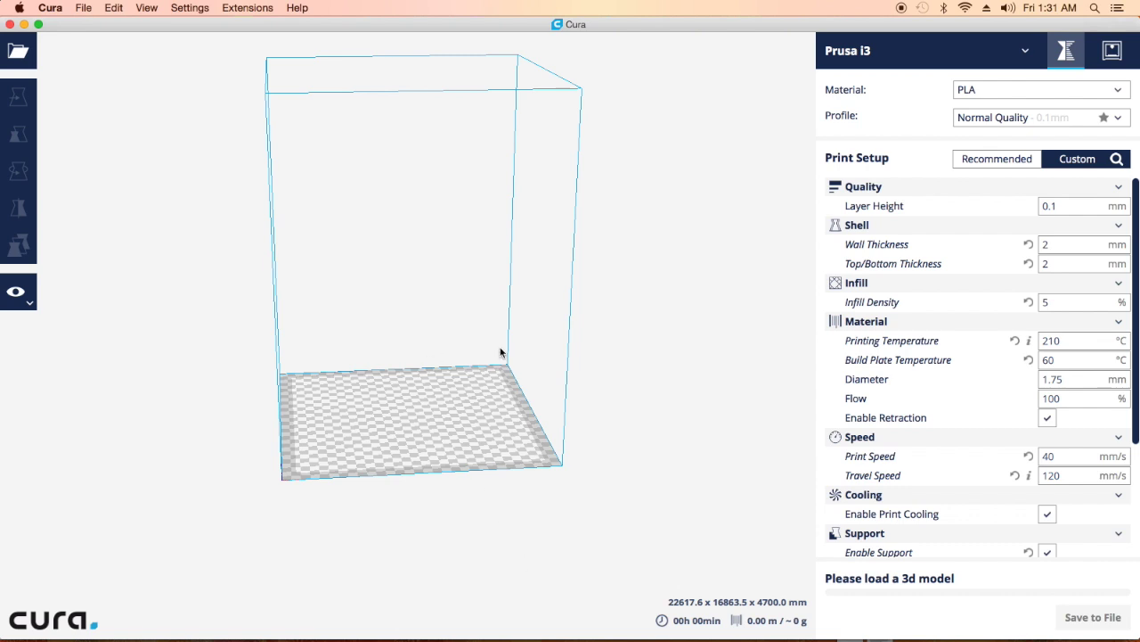